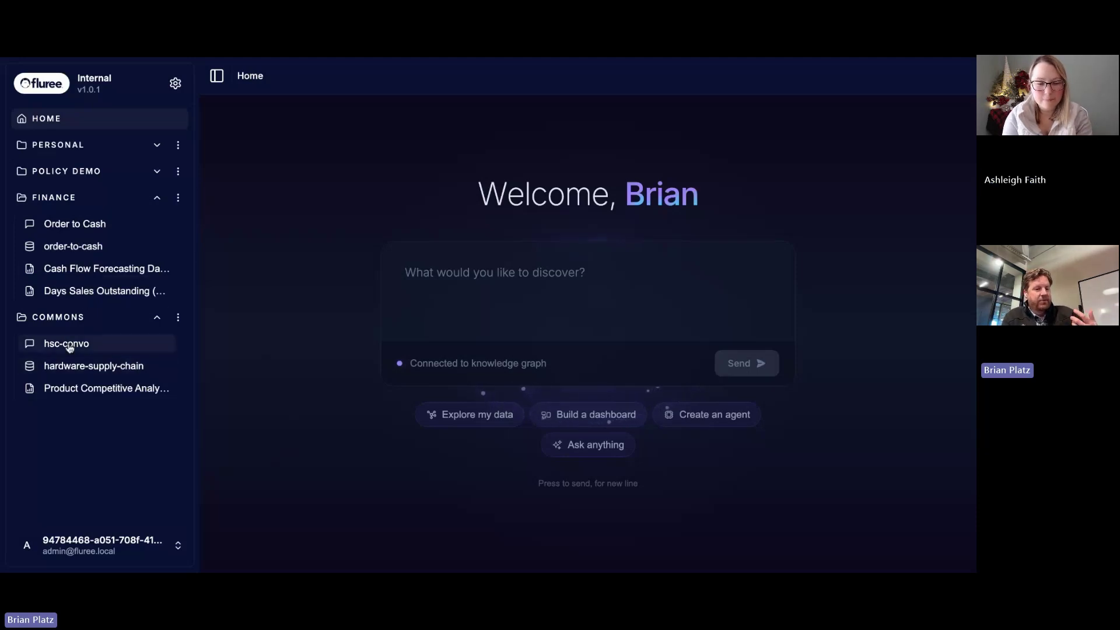
# Step: Open the hardware-supply-chain dataset and examine the properties of the hsc:Material class in its model graph
pyautogui.click(69, 366)
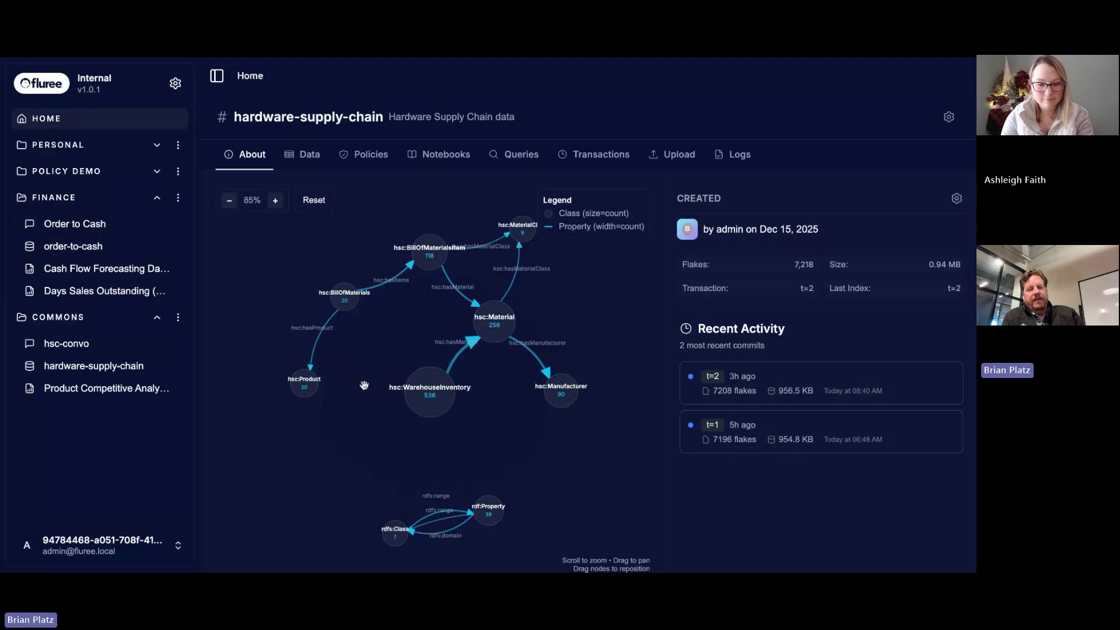
pyautogui.click(499, 329)
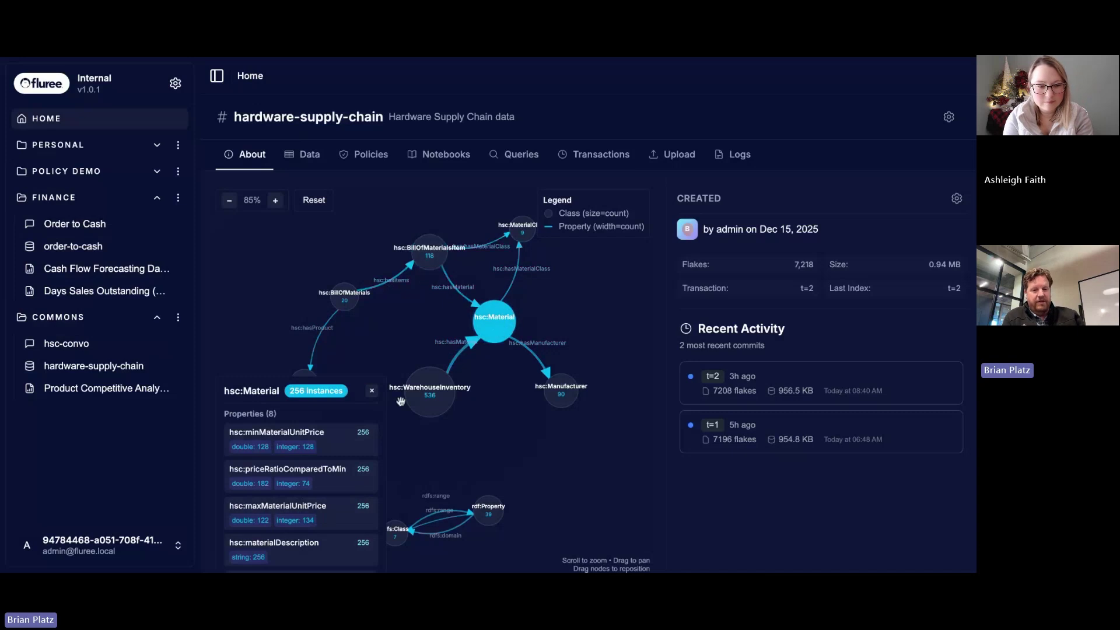
pyautogui.scroll(-1, 301, 505)
pyautogui.scroll(-5, 301, 505)
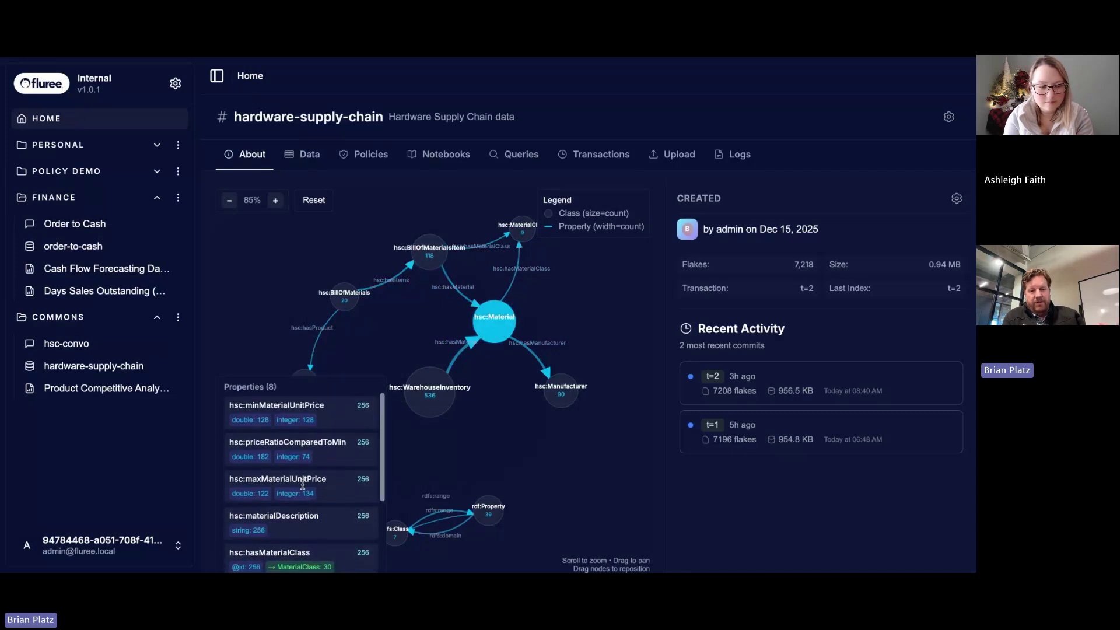
pyautogui.scroll(6, 302, 484)
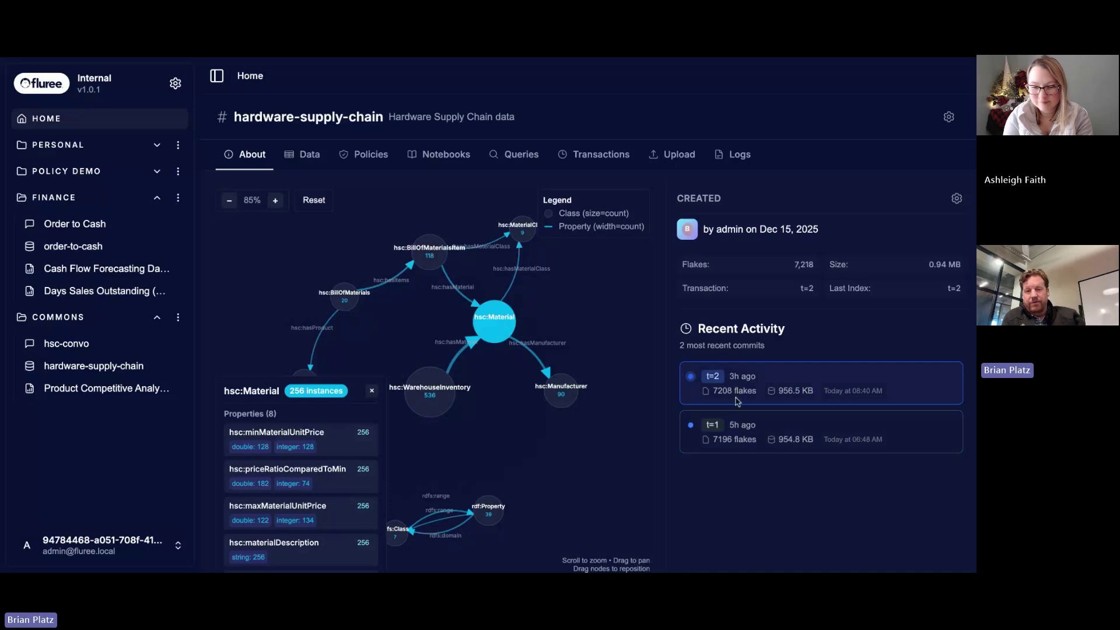
# Step: Browse the dataset's classes and examine the Product class's Product Retail Price property, including its description and data distribution
pyautogui.click(302, 154)
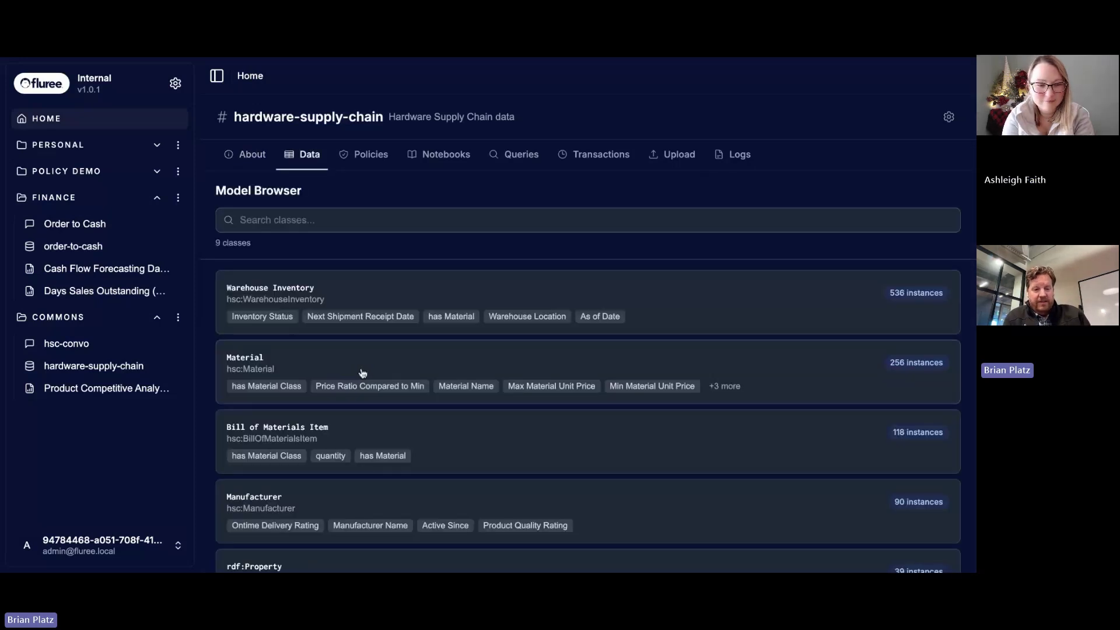
pyautogui.scroll(-5, 361, 373)
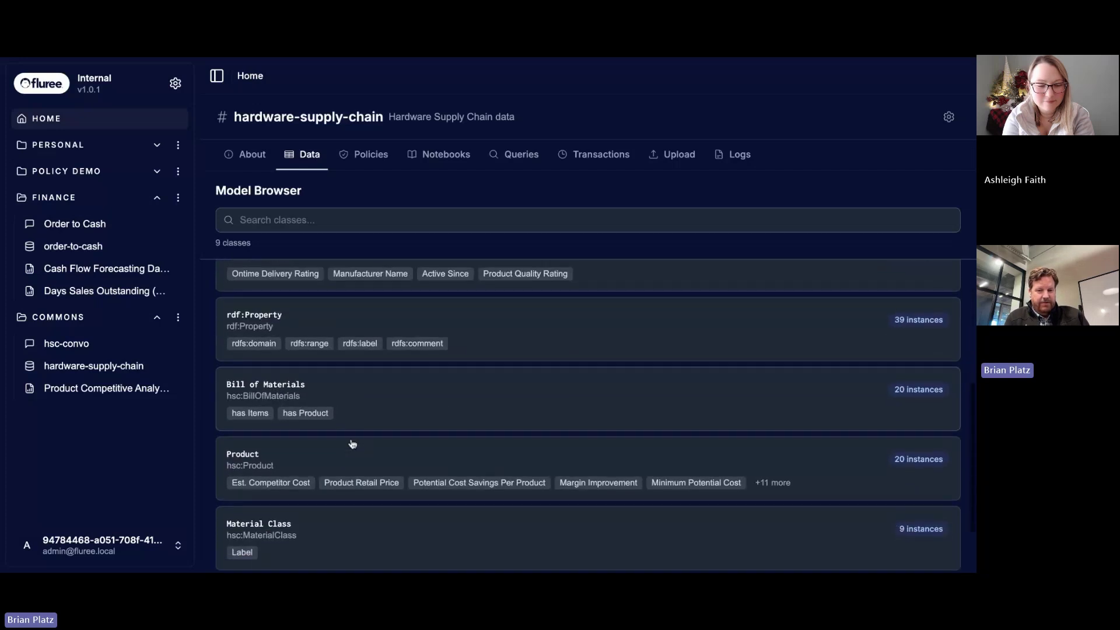
pyautogui.click(838, 455)
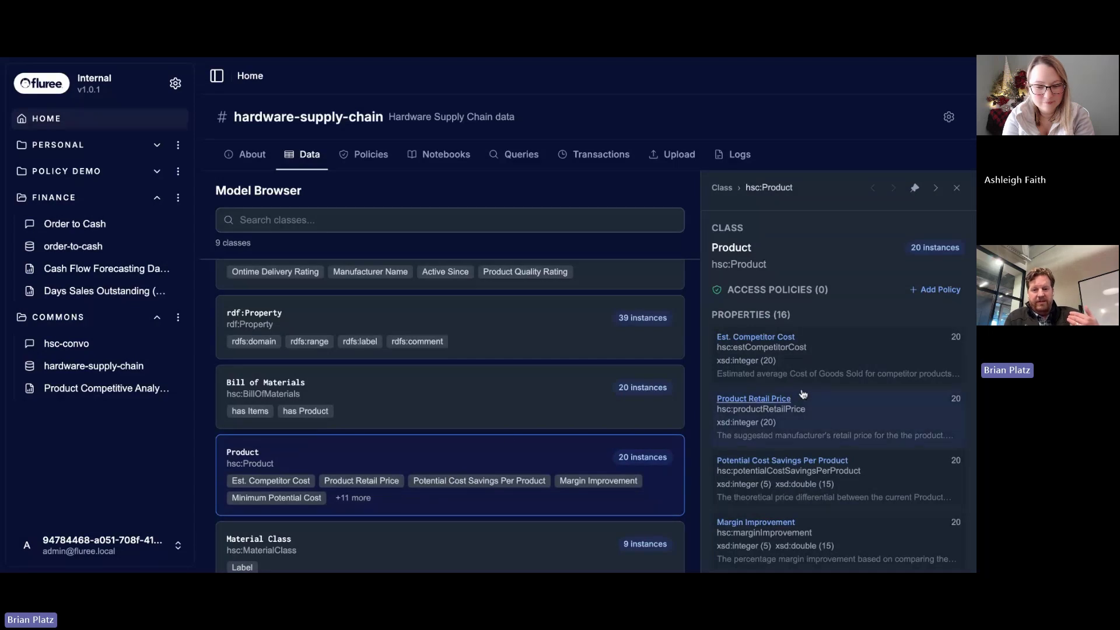
pyautogui.click(386, 481)
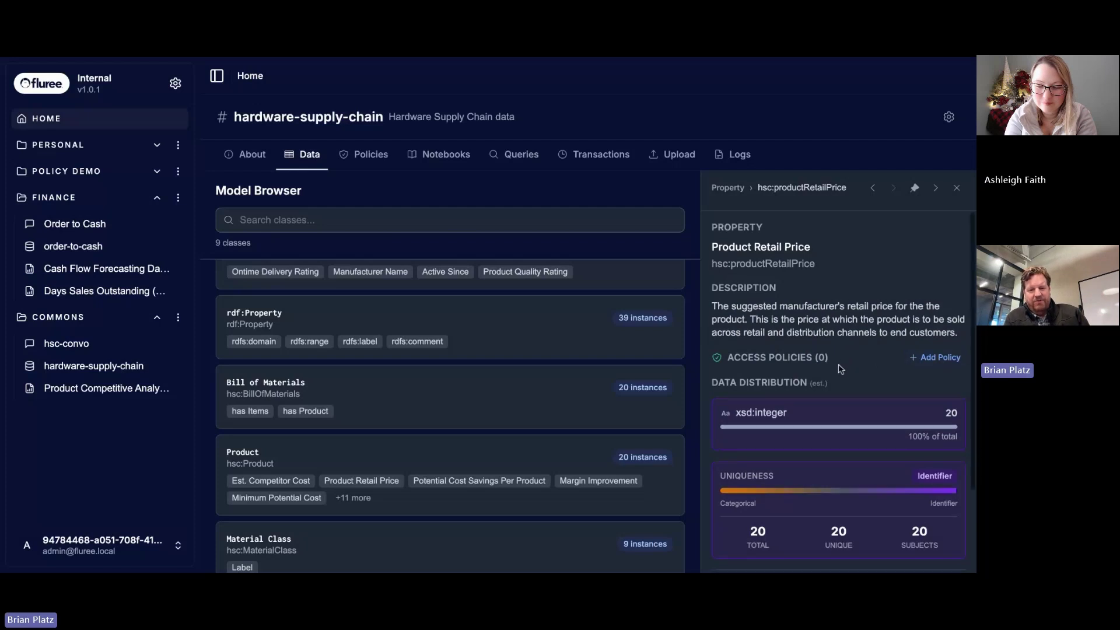
pyautogui.scroll(-1, 812, 336)
pyautogui.scroll(-2, 908, 431)
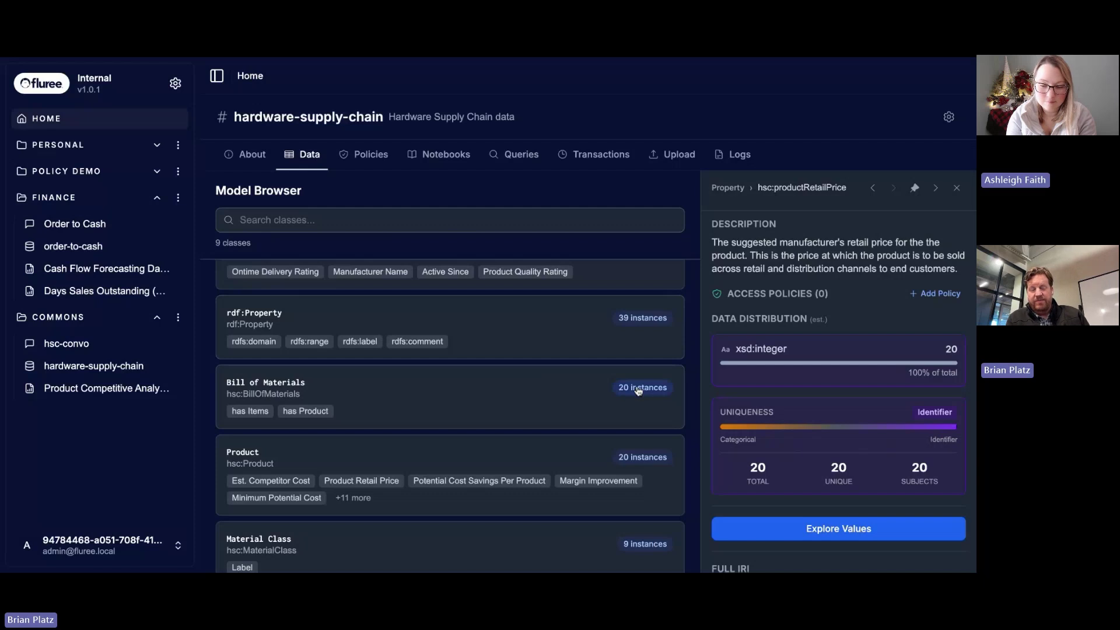
# Step: View the table of Product instances without the details pane and check which access views are available for it
pyautogui.click(647, 458)
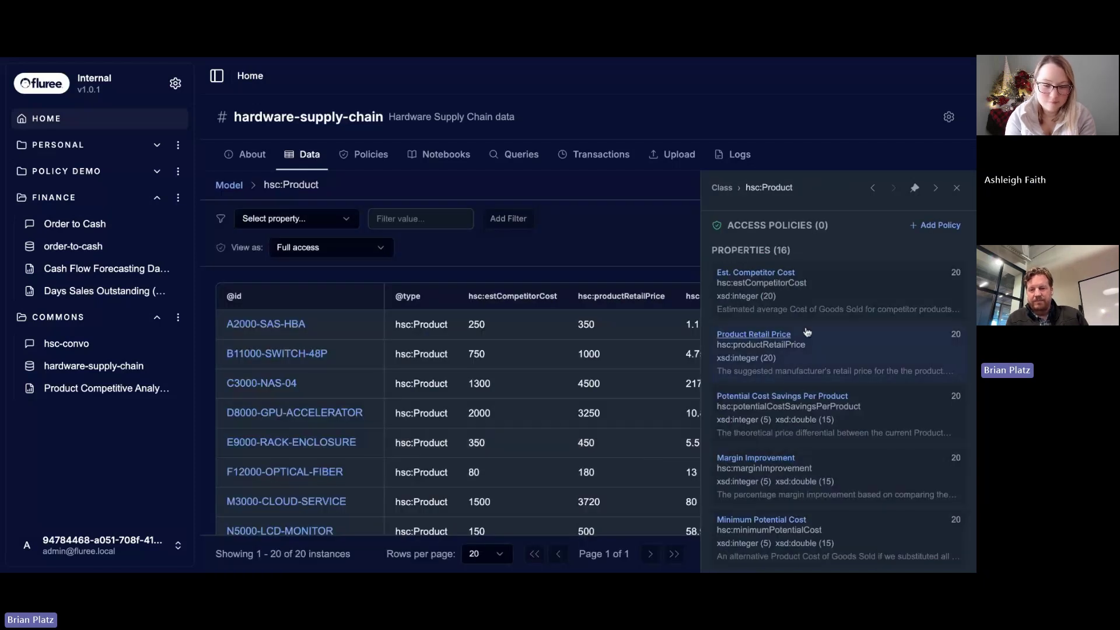
pyautogui.click(957, 187)
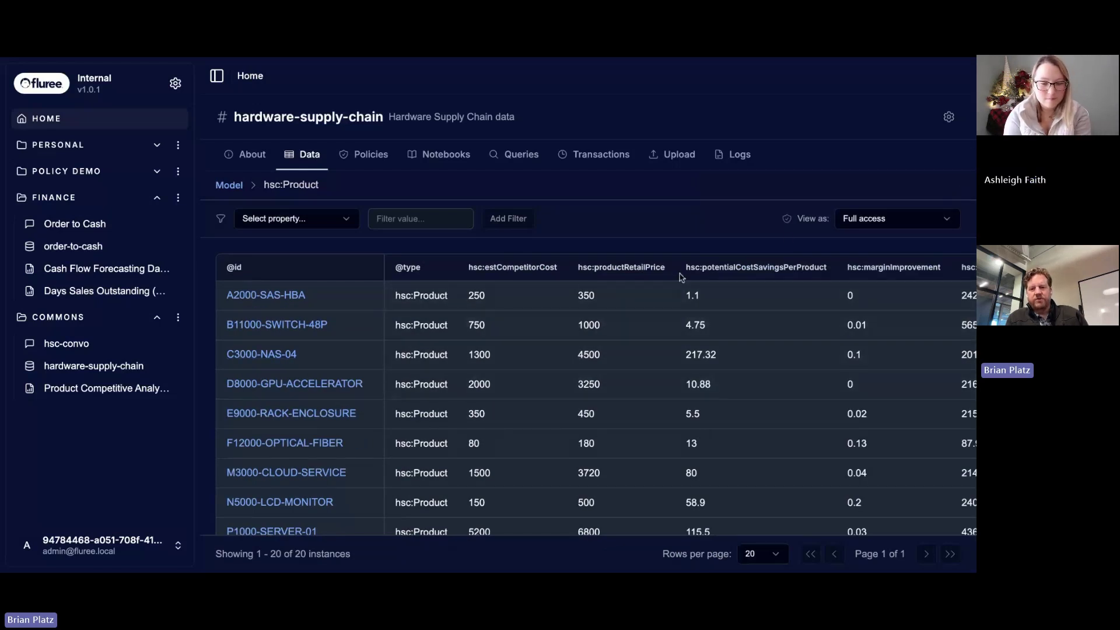
pyautogui.click(944, 223)
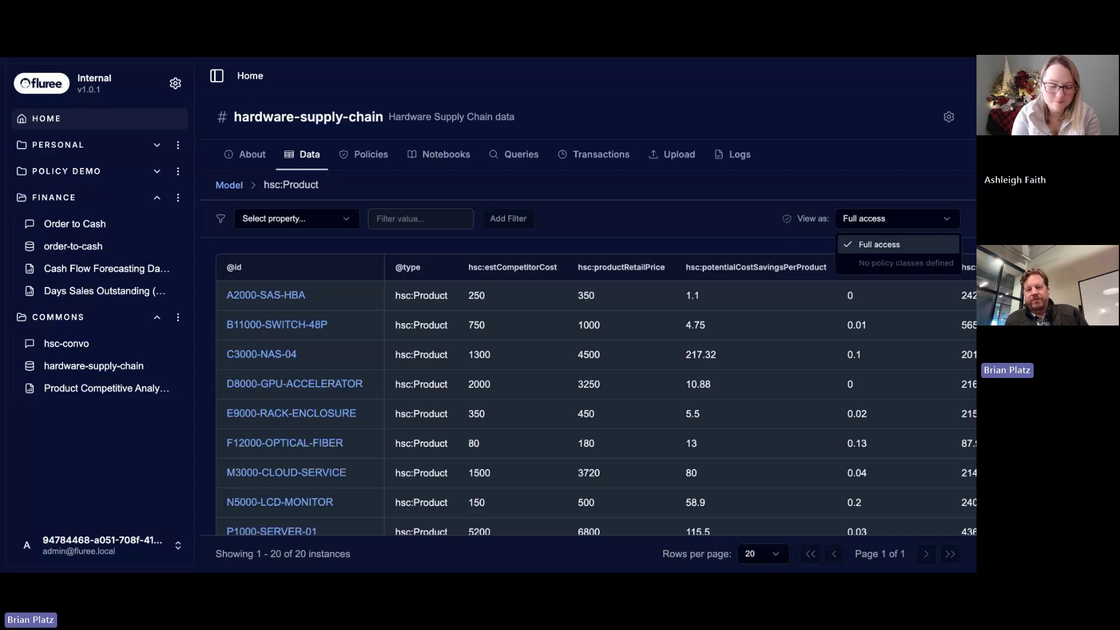
pyautogui.press('Escape')
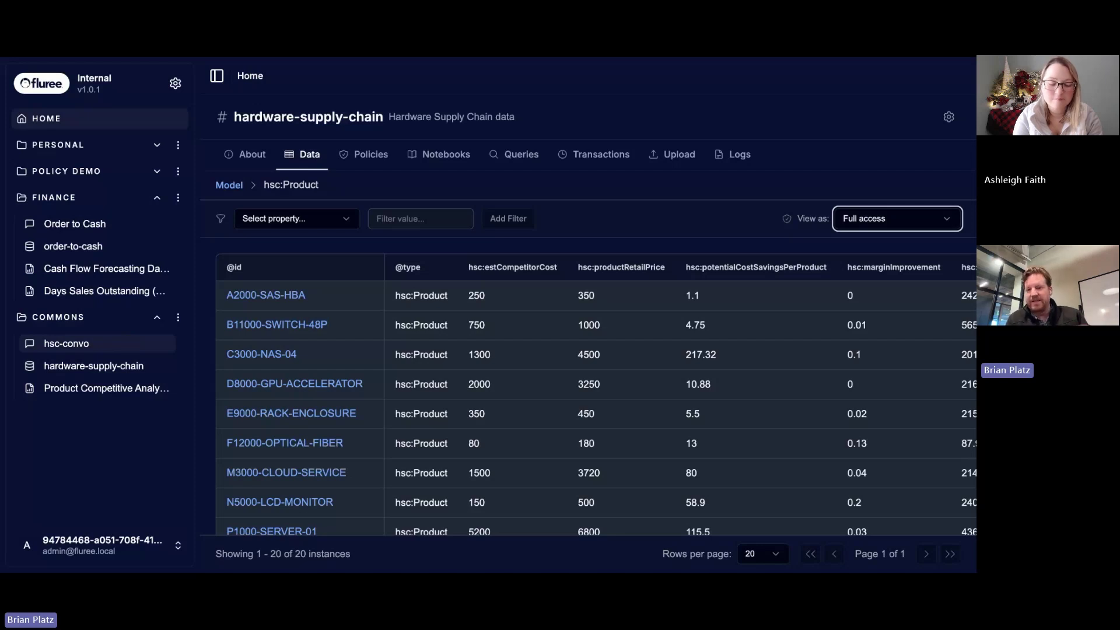
pyautogui.click(82, 345)
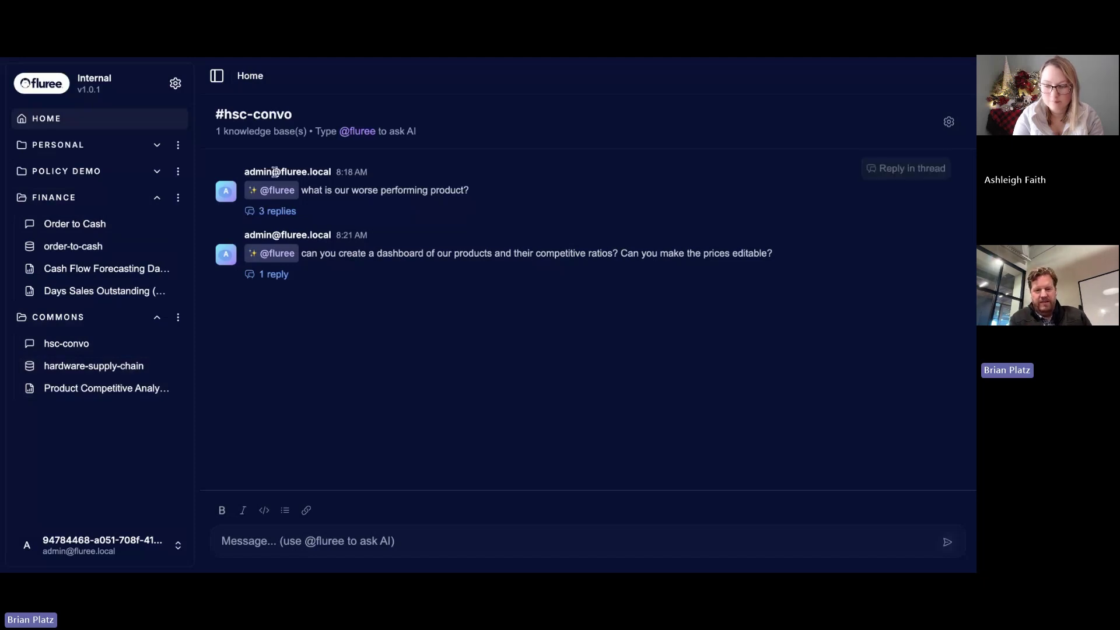
pyautogui.click(301, 545)
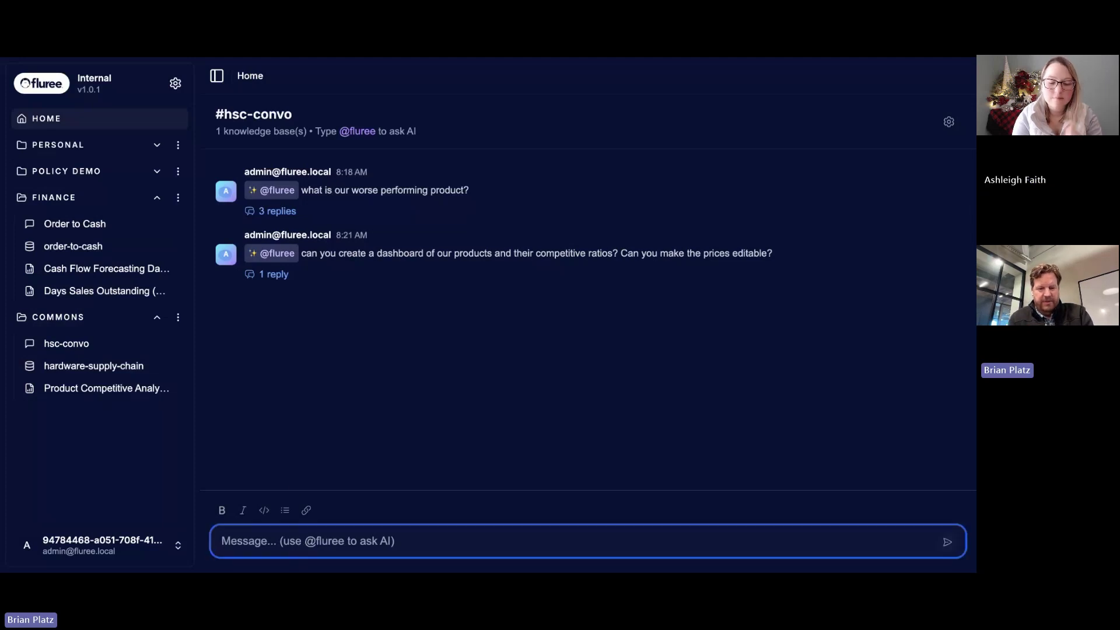
pyautogui.write('@')
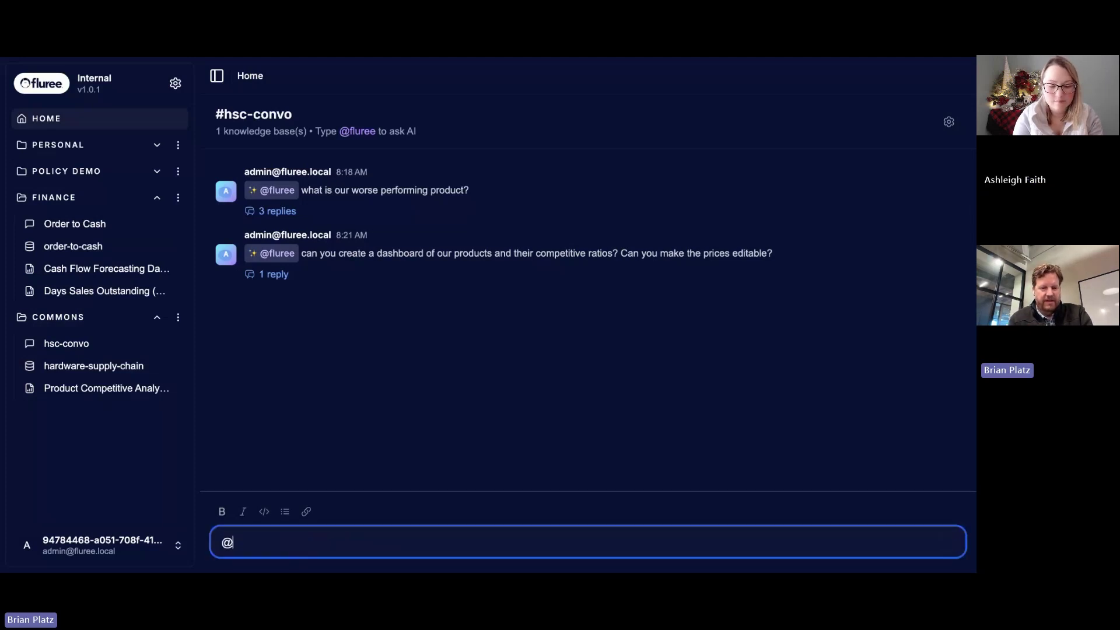
pyautogui.write('fluree what is ')
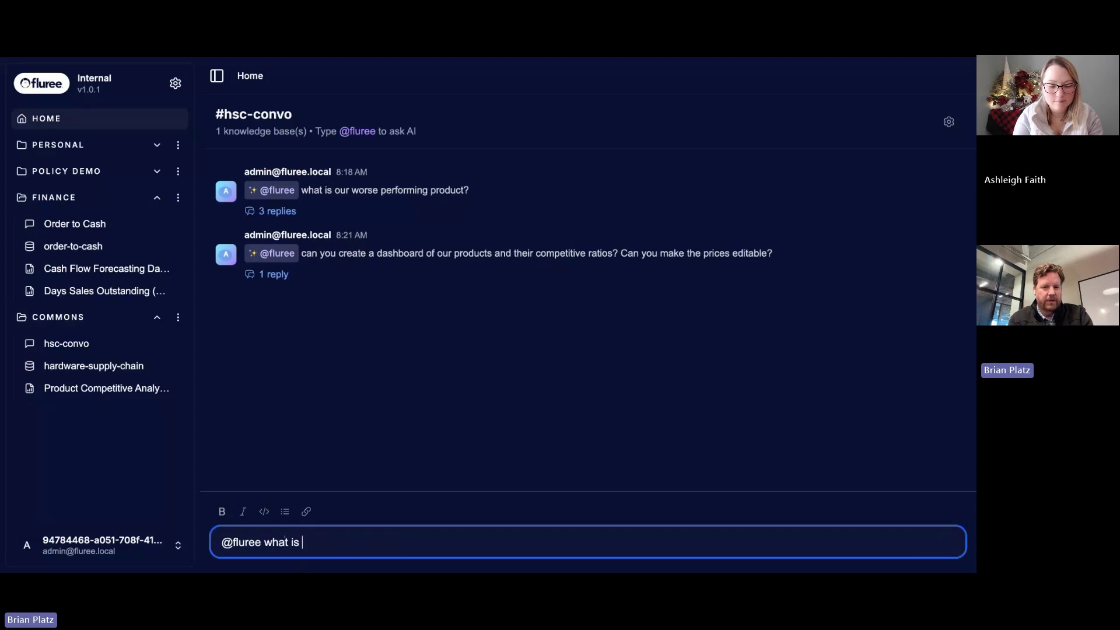
pyautogui.write('t')
pyautogui.write('our wors')
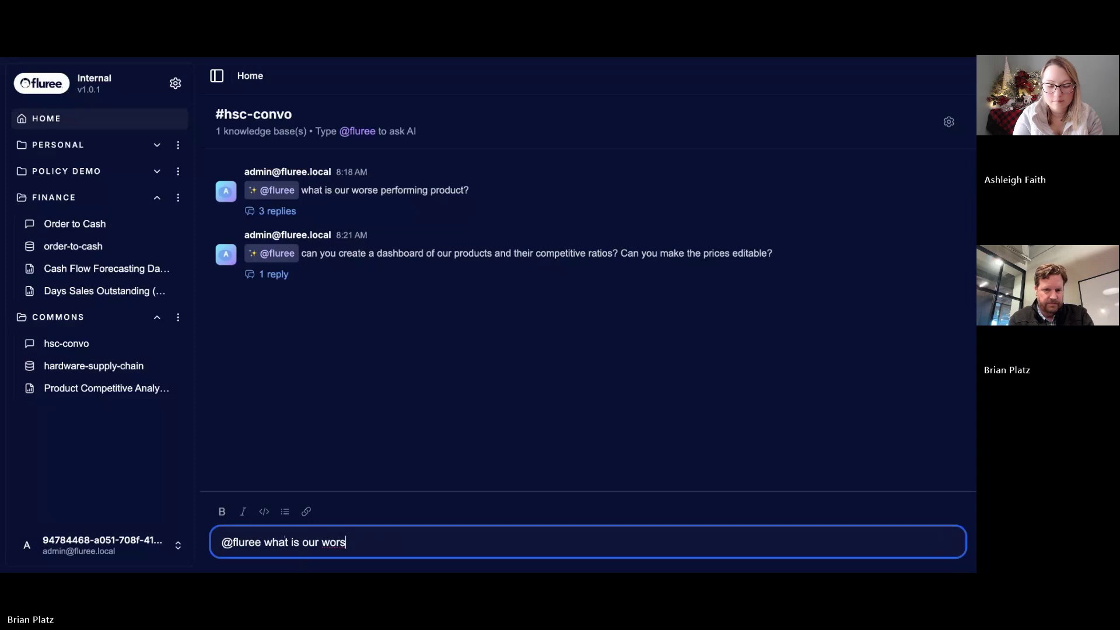
pyautogui.write('e performing product?')
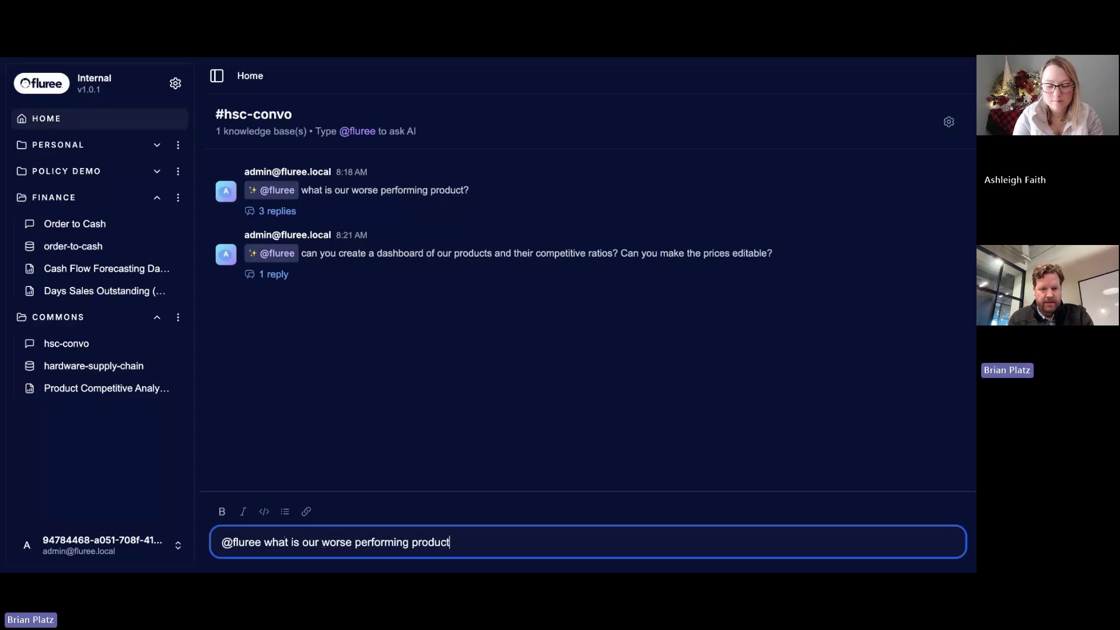
pyautogui.press('Return')
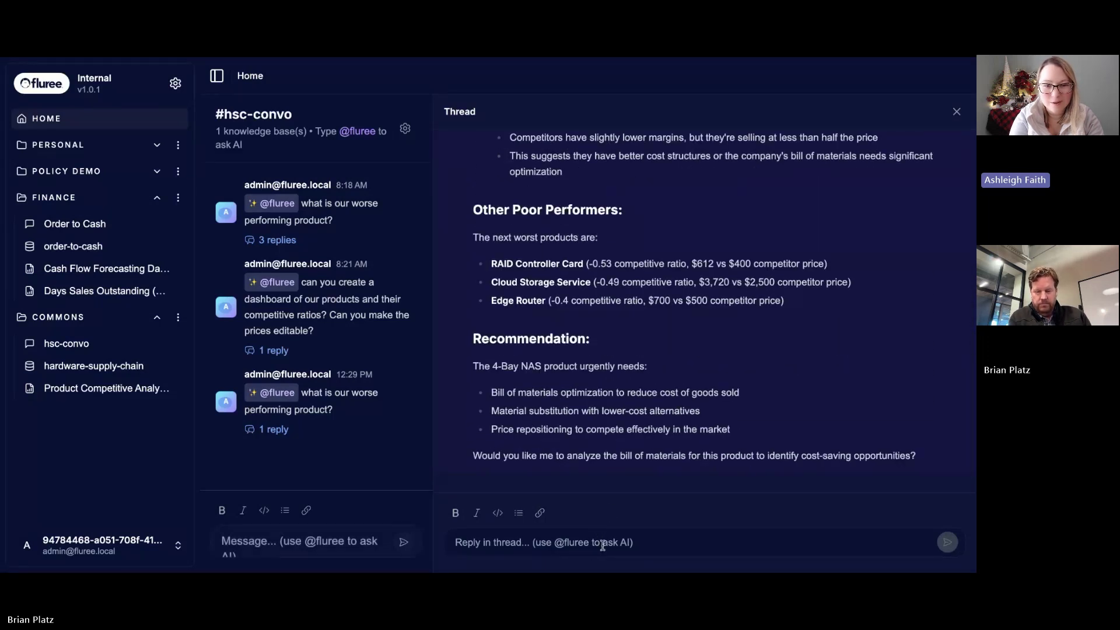
# Step: Review the thread answer's performance metrics, worst product identification, key performance issues and other poor performers
pyautogui.click(603, 546)
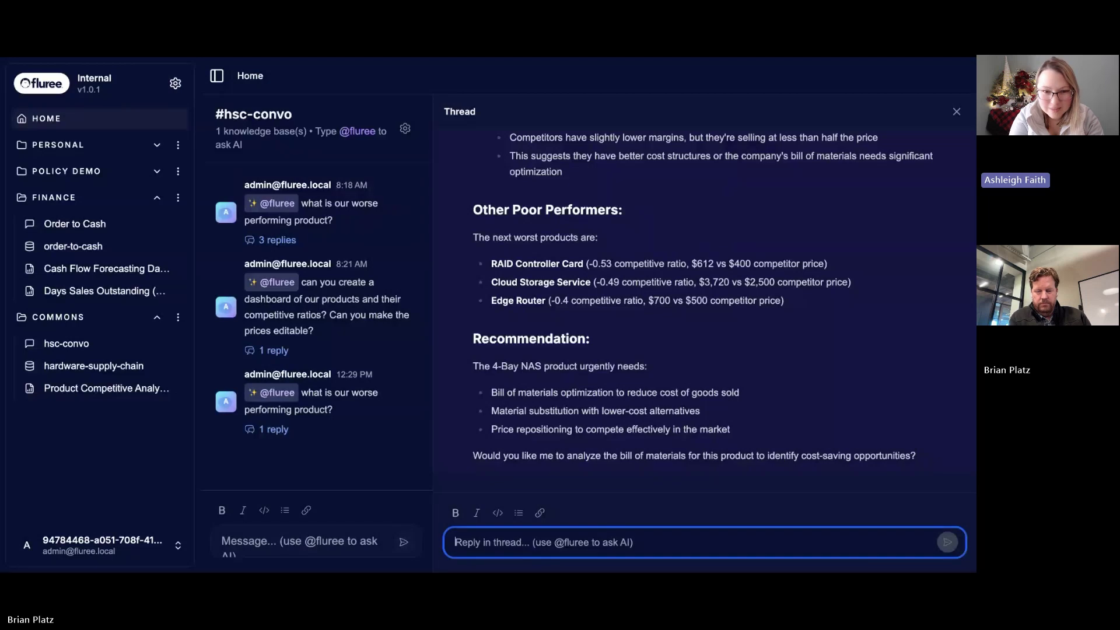
pyautogui.scroll(1, 656, 357)
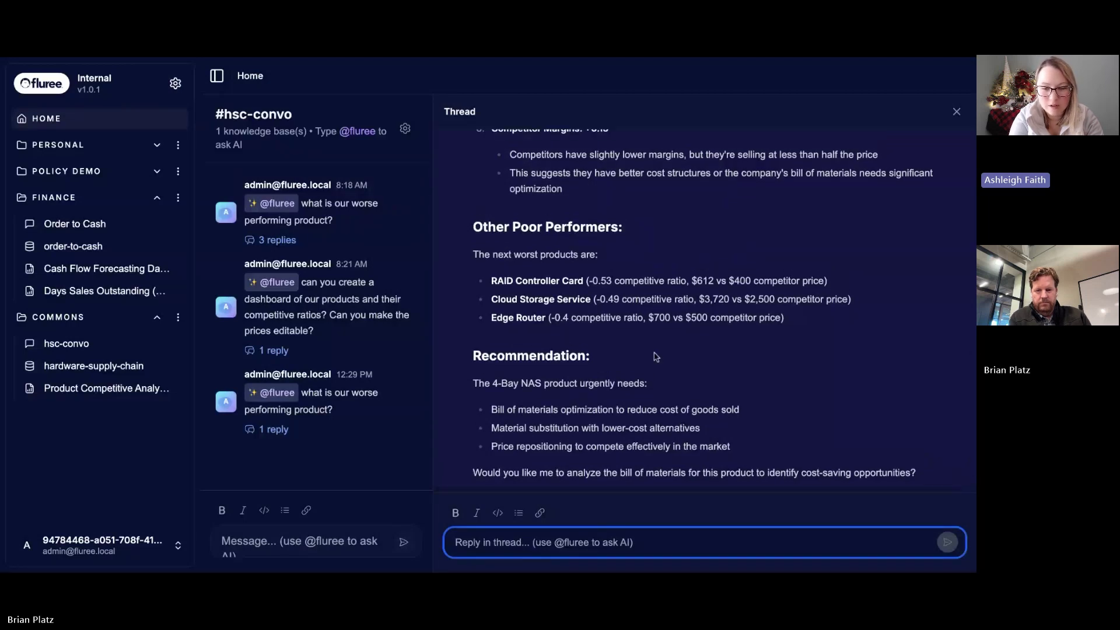
pyautogui.scroll(-1, 723, 303)
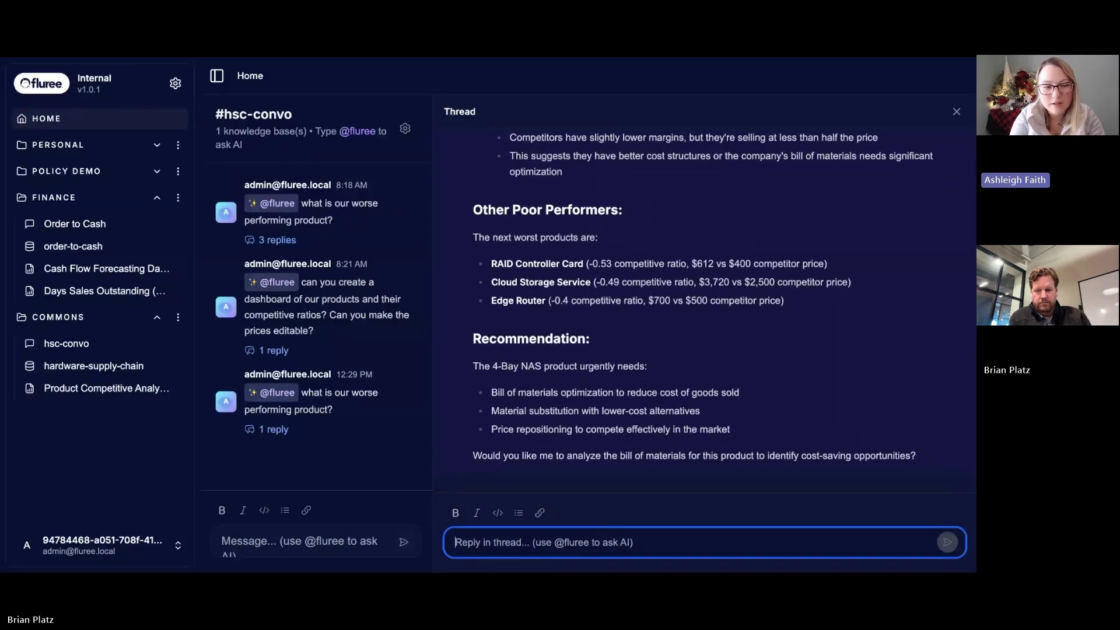
pyautogui.scroll(1, 702, 304)
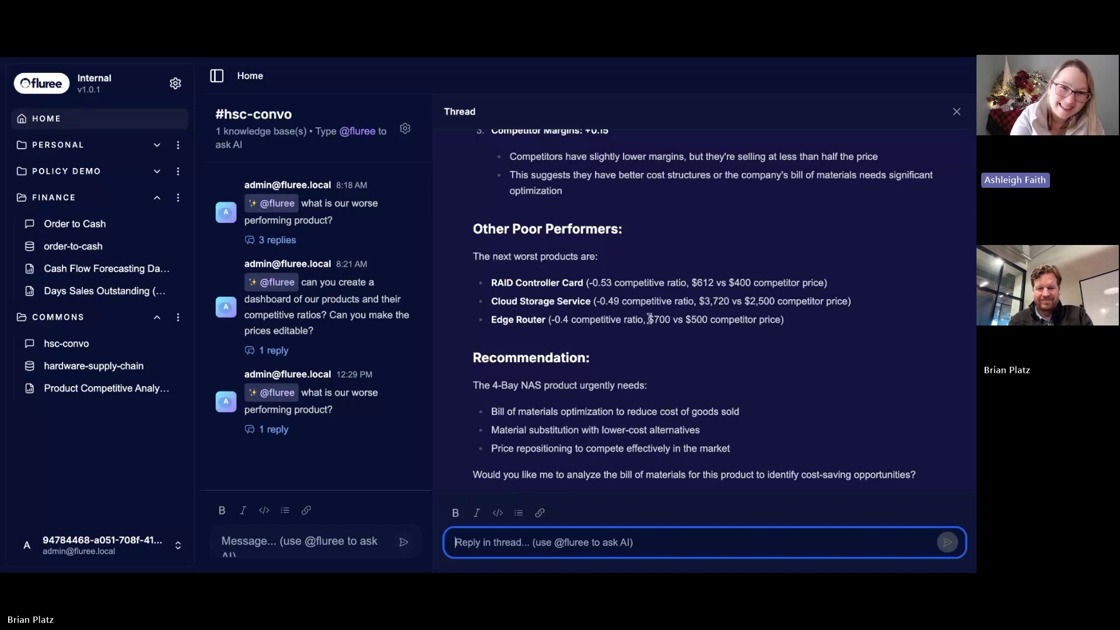
pyautogui.scroll(3, 650, 318)
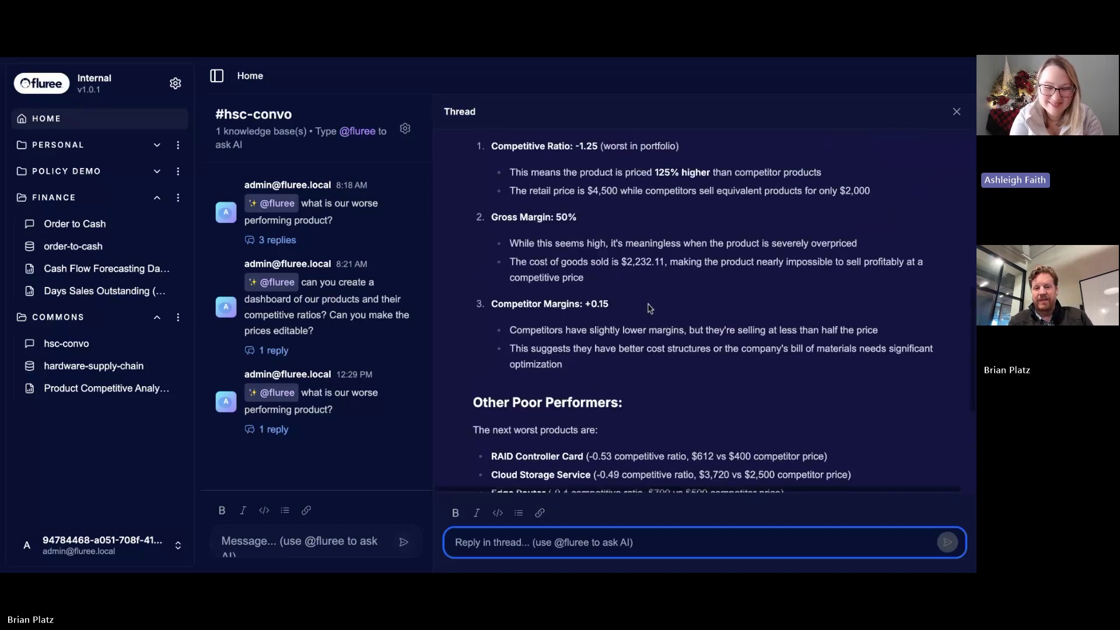
pyautogui.scroll(1, 649, 308)
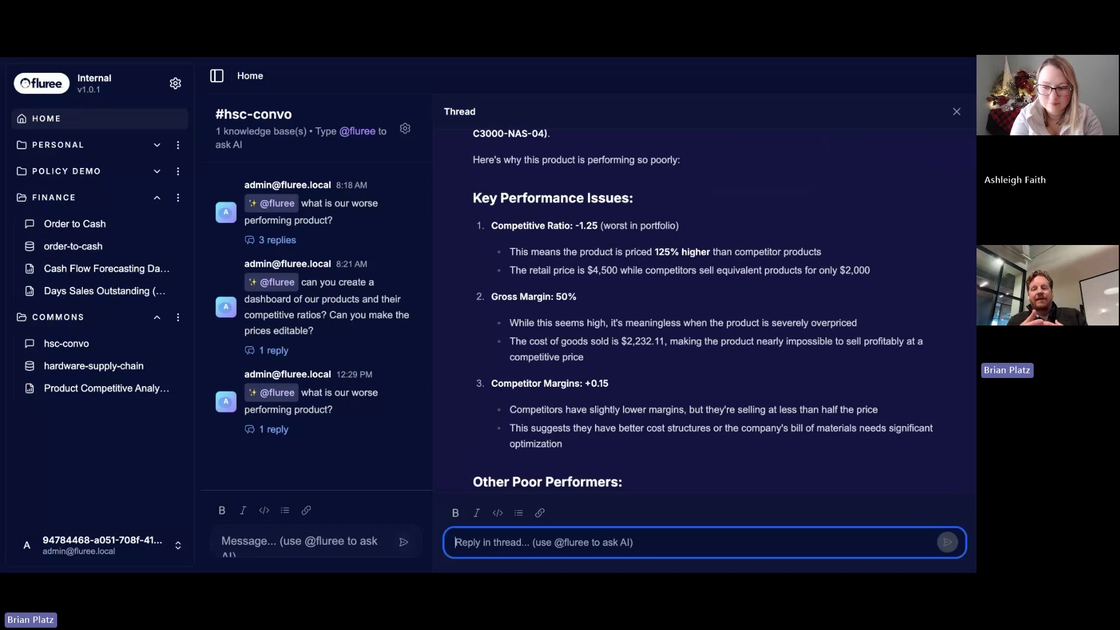
pyautogui.scroll(-1, 704, 309)
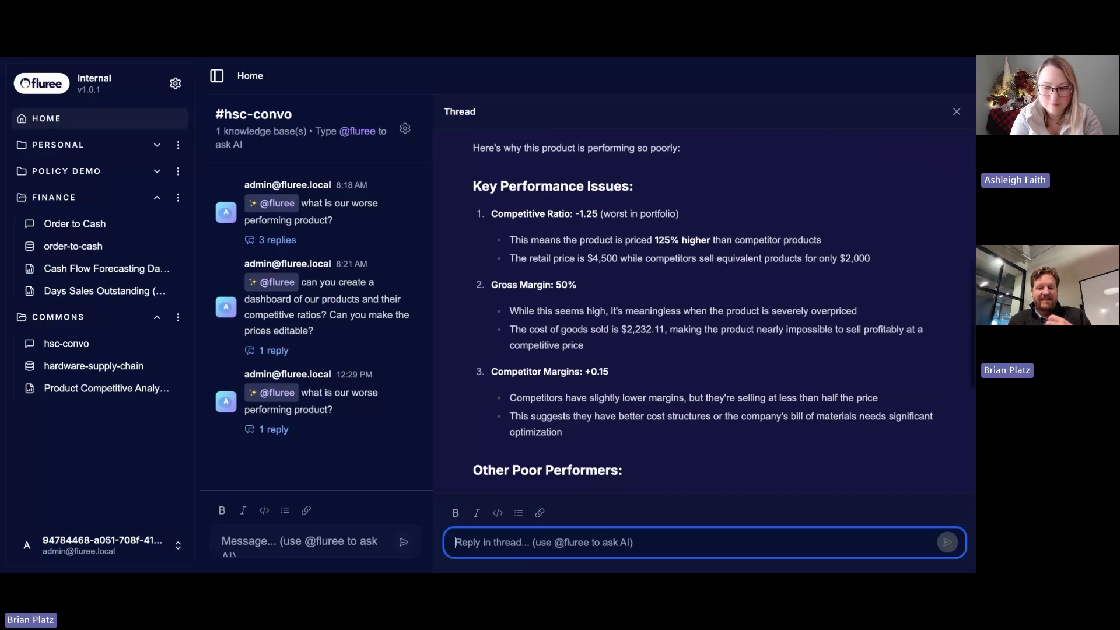
pyautogui.scroll(2, 649, 289)
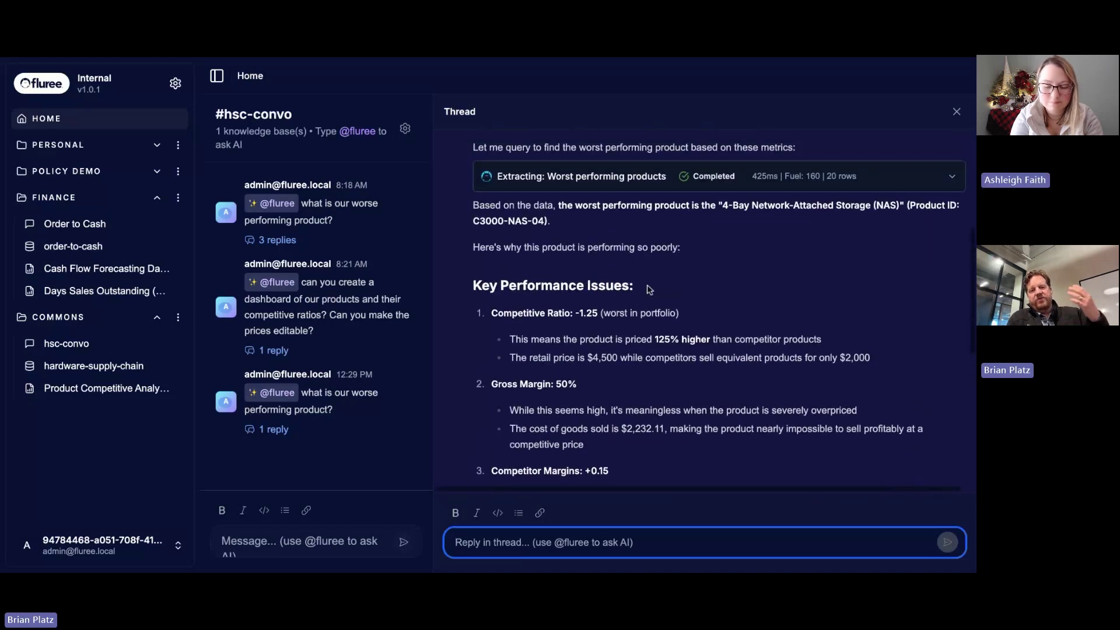
pyautogui.scroll(-1, 649, 290)
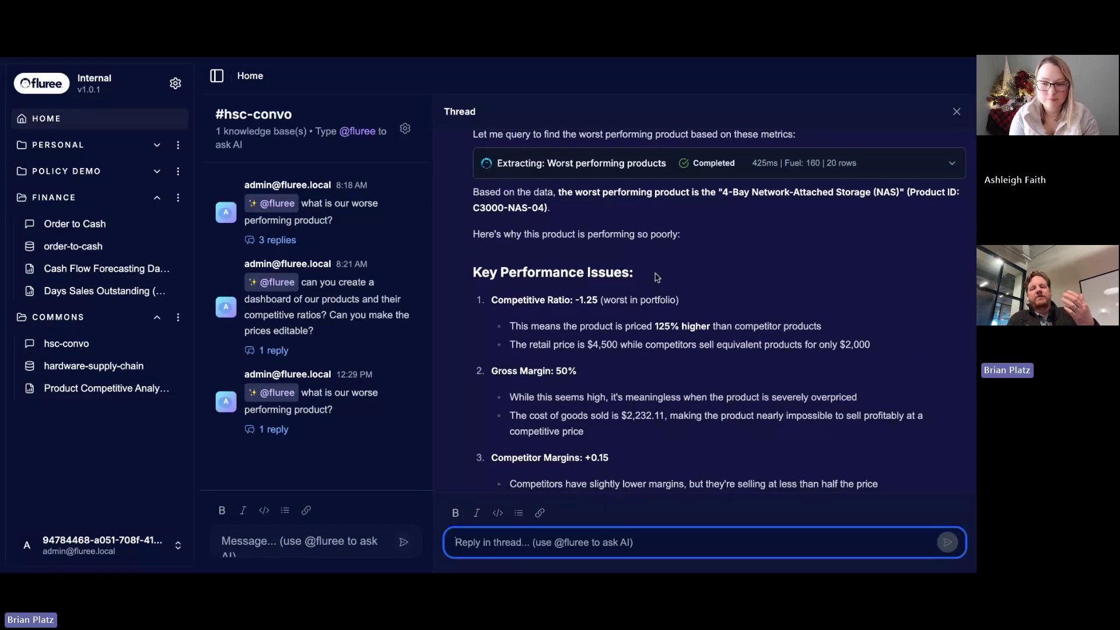
pyautogui.scroll(3, 700, 193)
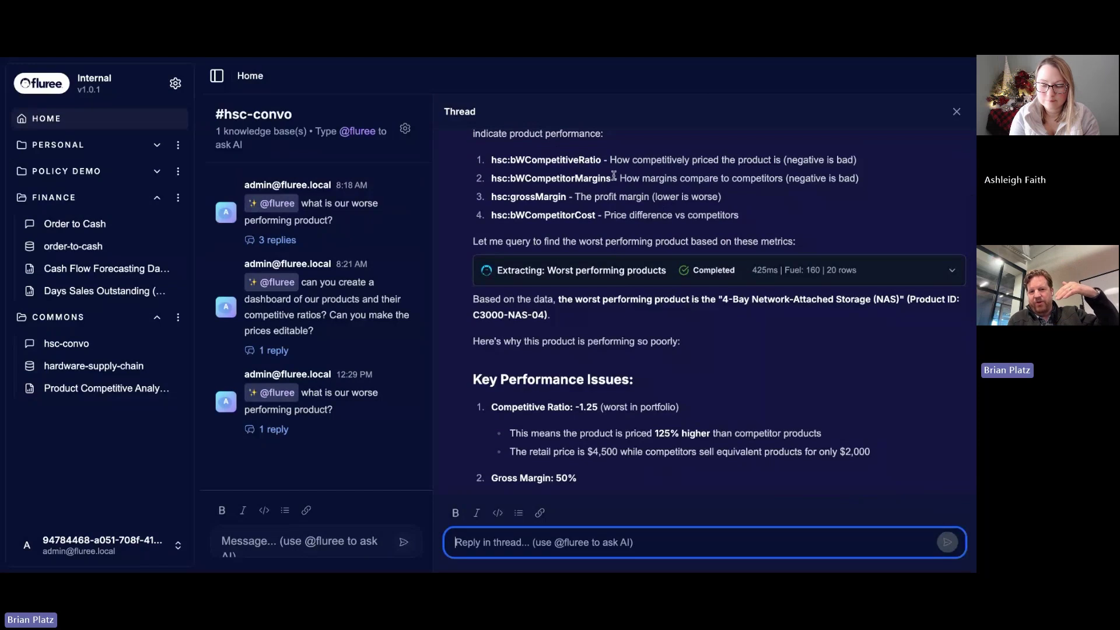
pyautogui.scroll(-2, 605, 211)
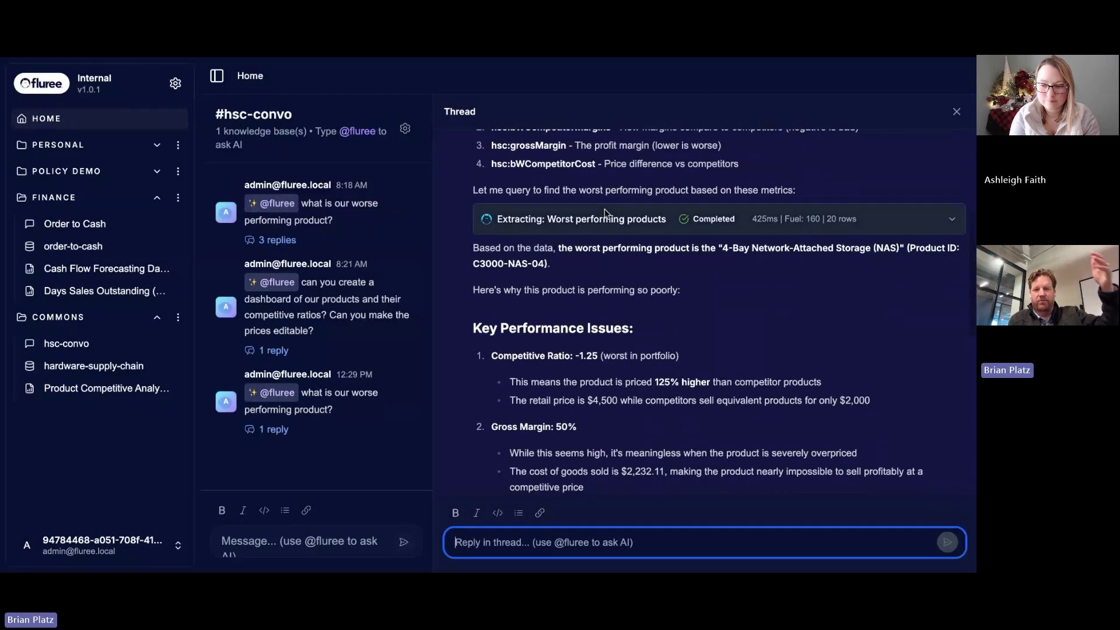
pyautogui.scroll(-2, 603, 226)
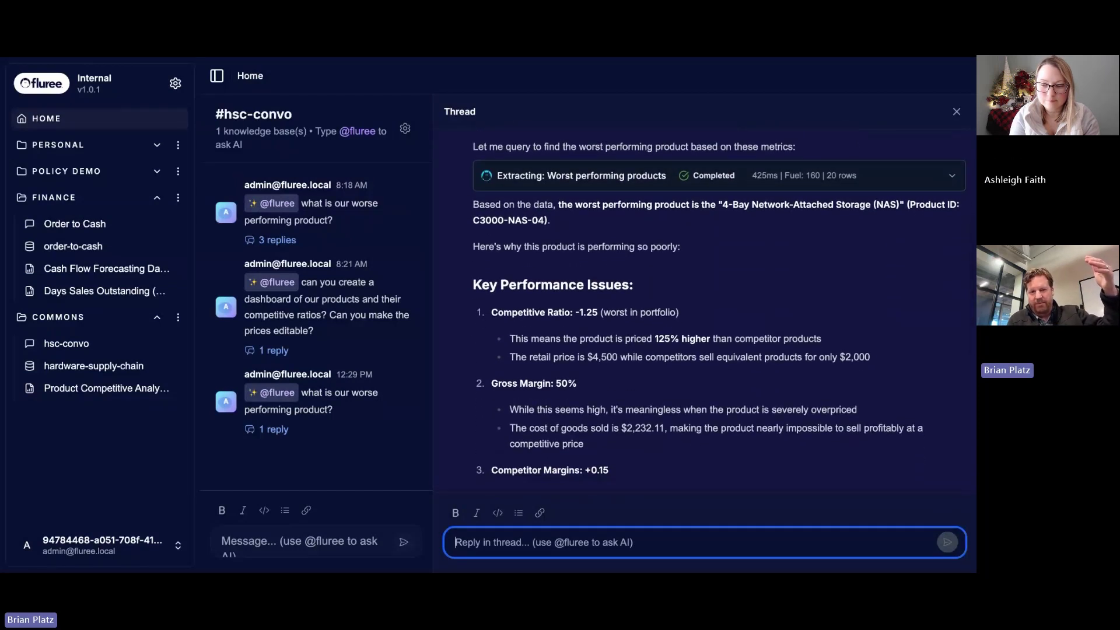
pyautogui.scroll(-1, 604, 234)
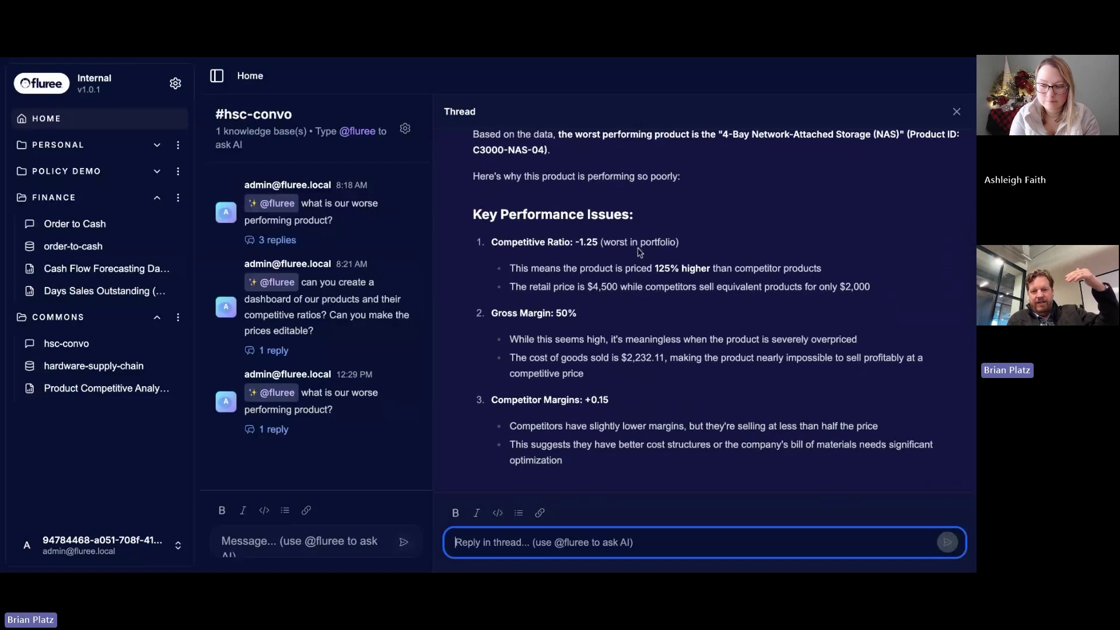
pyautogui.scroll(1, 645, 187)
pyautogui.moveTo(722, 133); pyautogui.dragTo(873, 140)
pyautogui.click(808, 221)
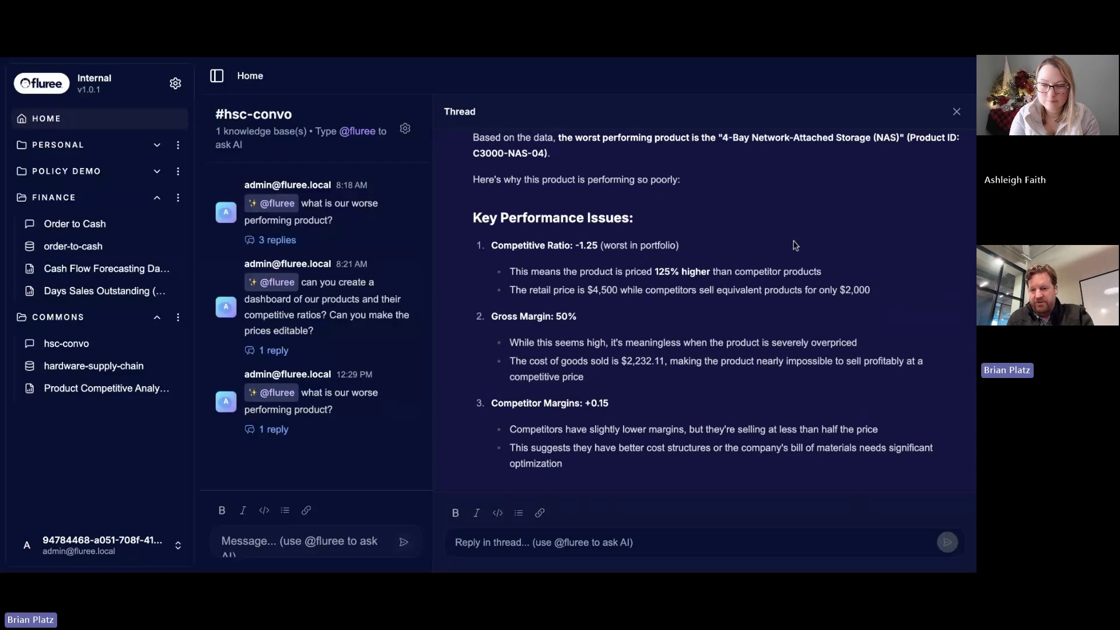
pyautogui.scroll(-5, 775, 269)
pyautogui.click(575, 540)
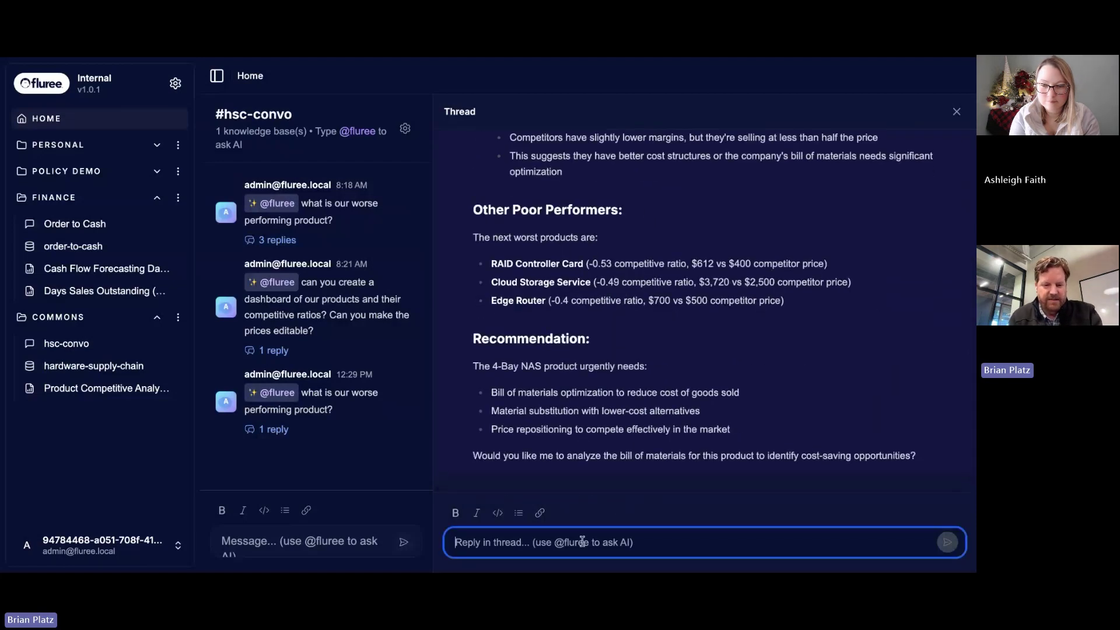
pyautogui.write('@fluree w')
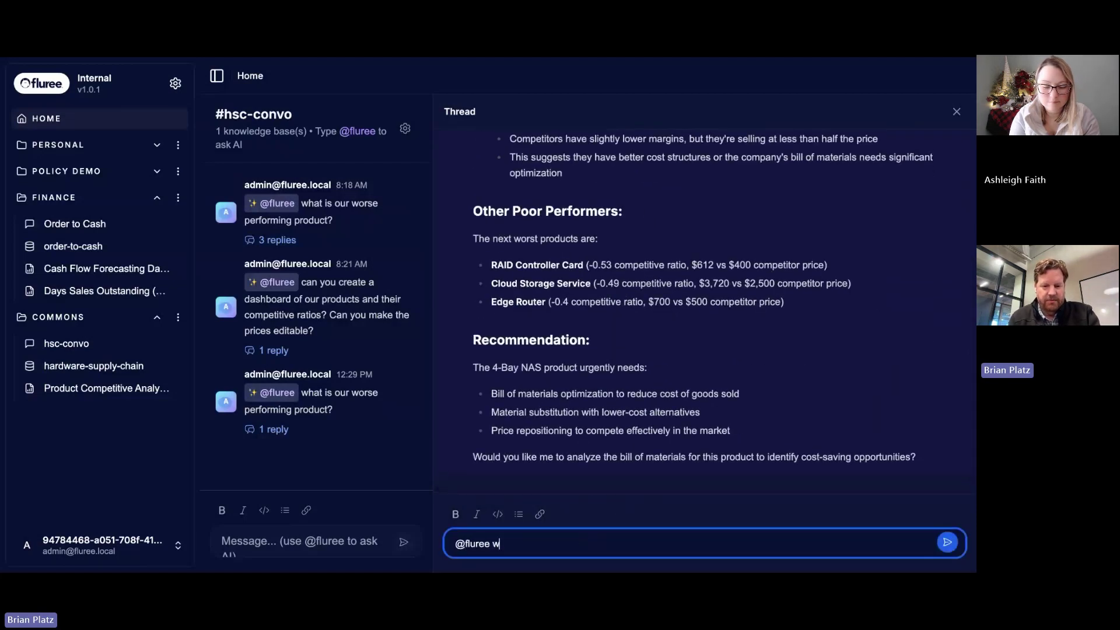
pyautogui.write('hat are competitive prices for similar products right now (please search)')
pyautogui.press('Return')
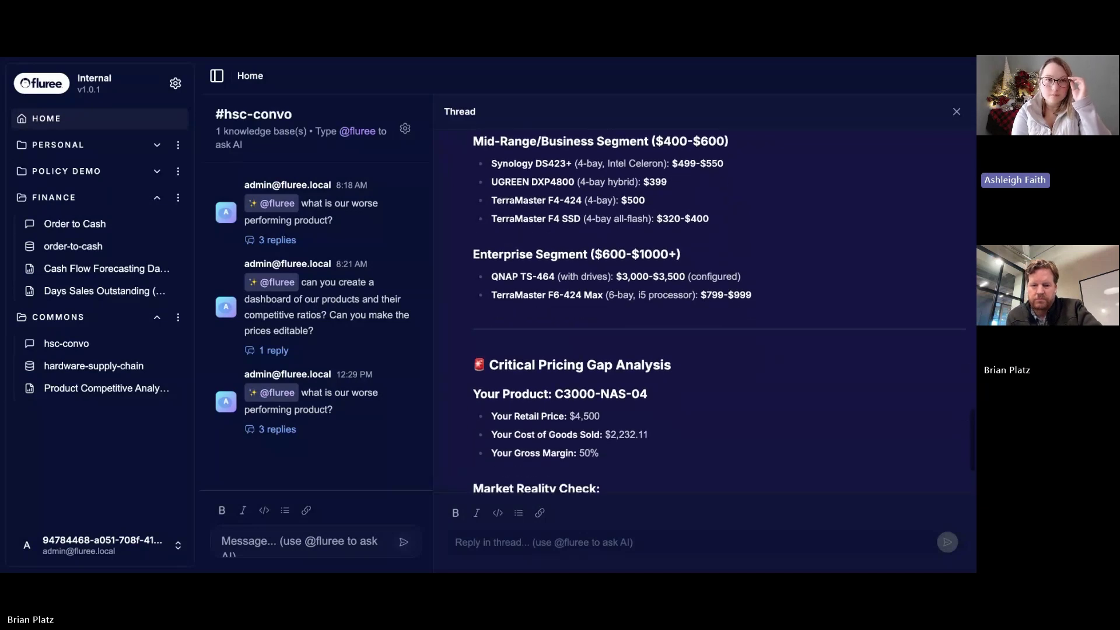
# Step: Open the thread about creating a product dashboard with editable prices and review the AI's work stages and the resulting dashboard
pyautogui.moveTo(297, 401)
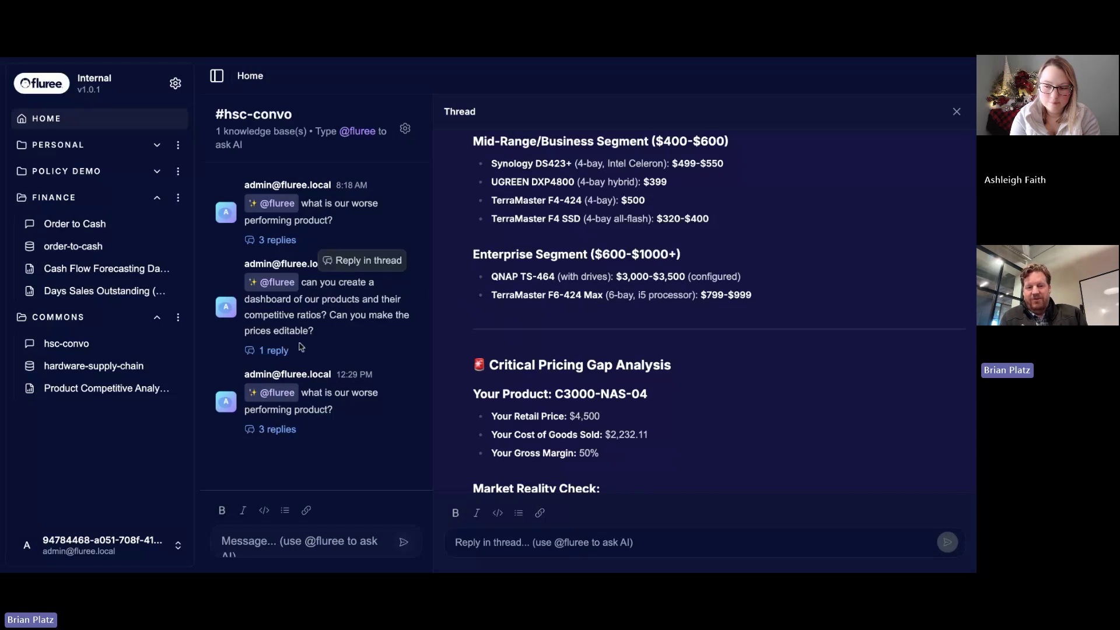
pyautogui.click(276, 351)
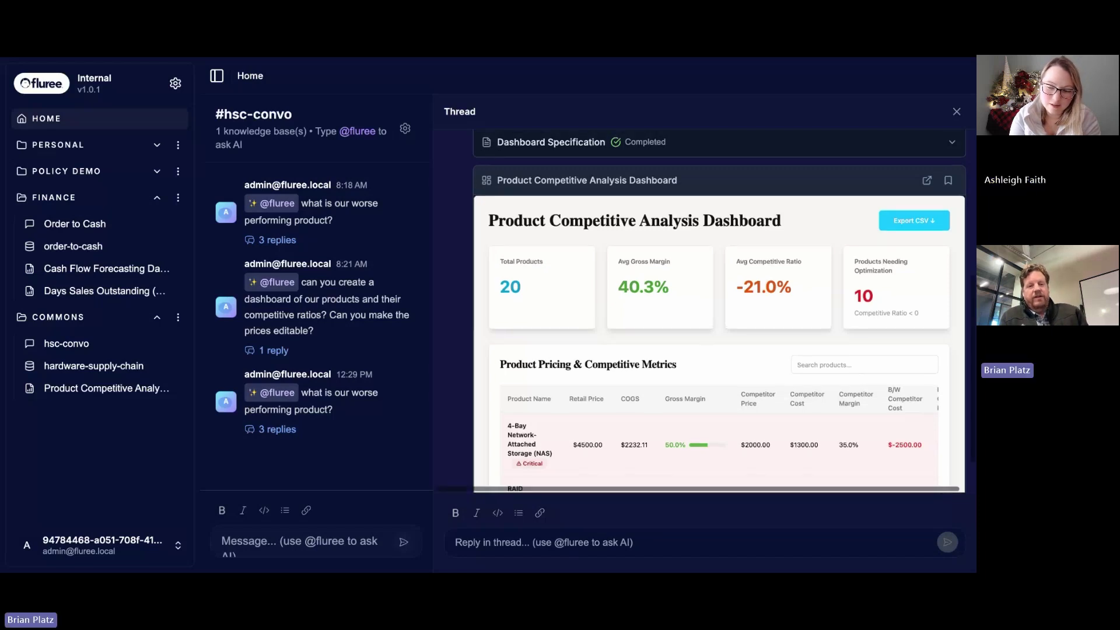
pyautogui.scroll(1, 719, 310)
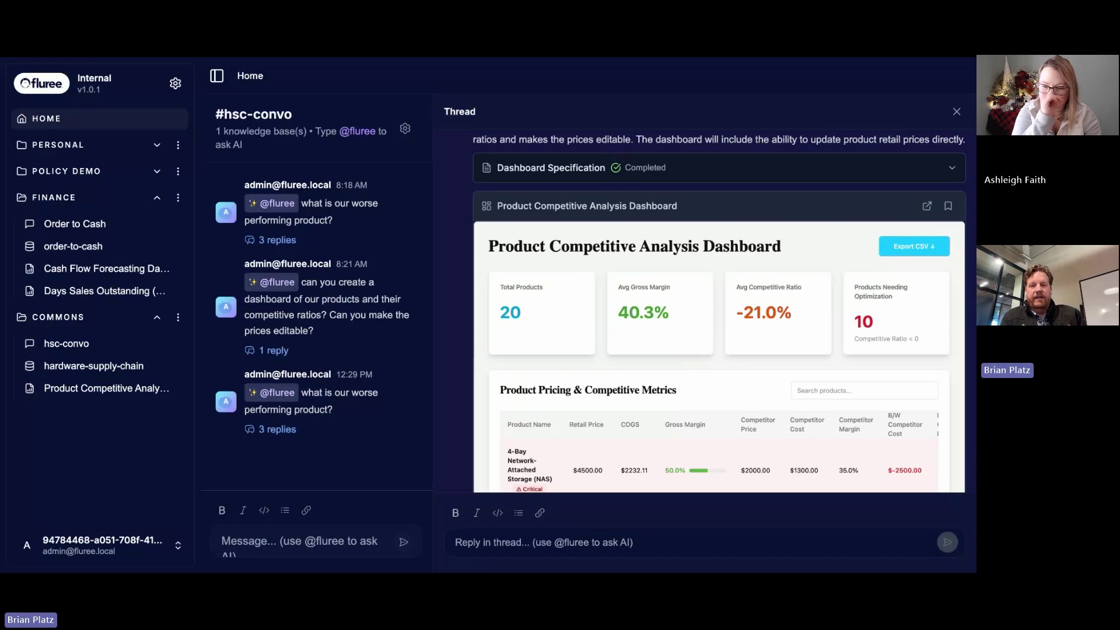
pyautogui.scroll(5, 509, 177)
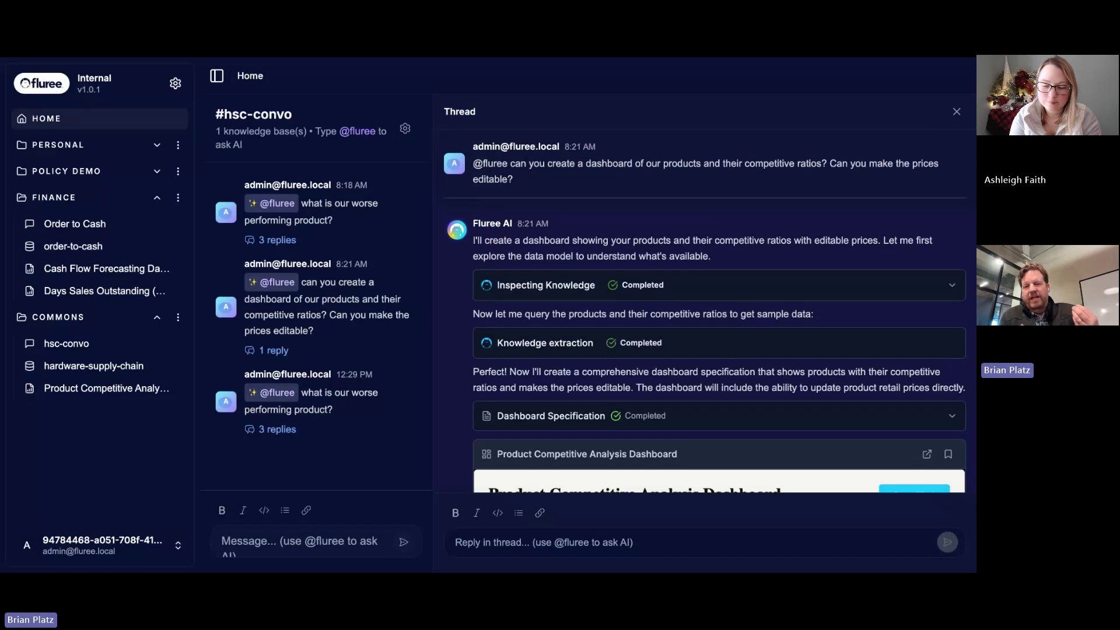
pyautogui.scroll(-1, 473, 326)
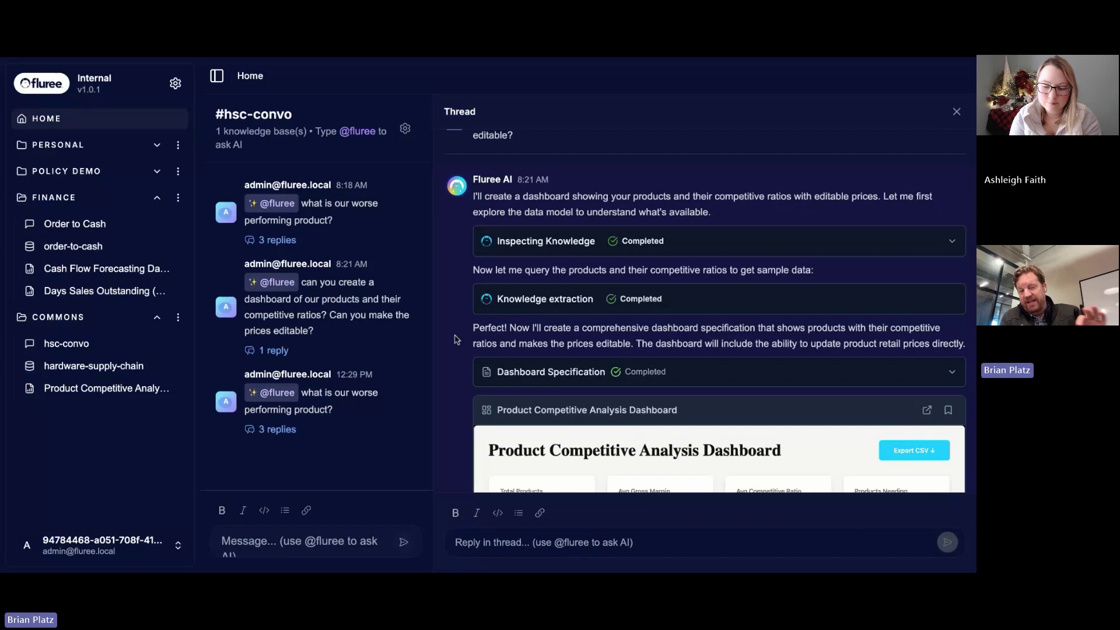
pyautogui.scroll(-1, 455, 339)
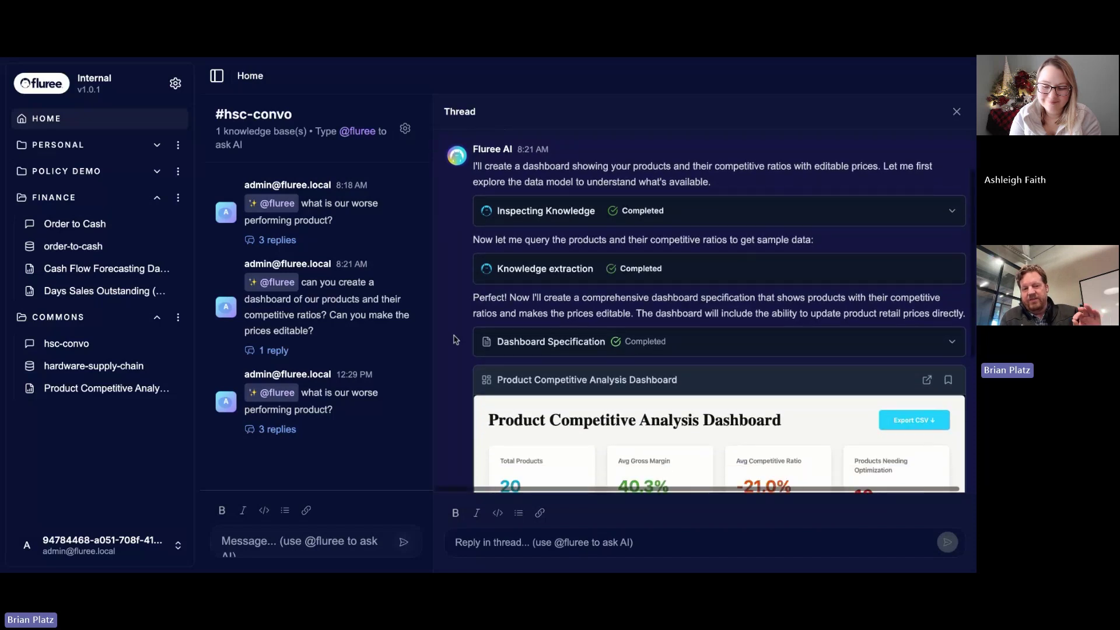
pyautogui.scroll(-5, 455, 339)
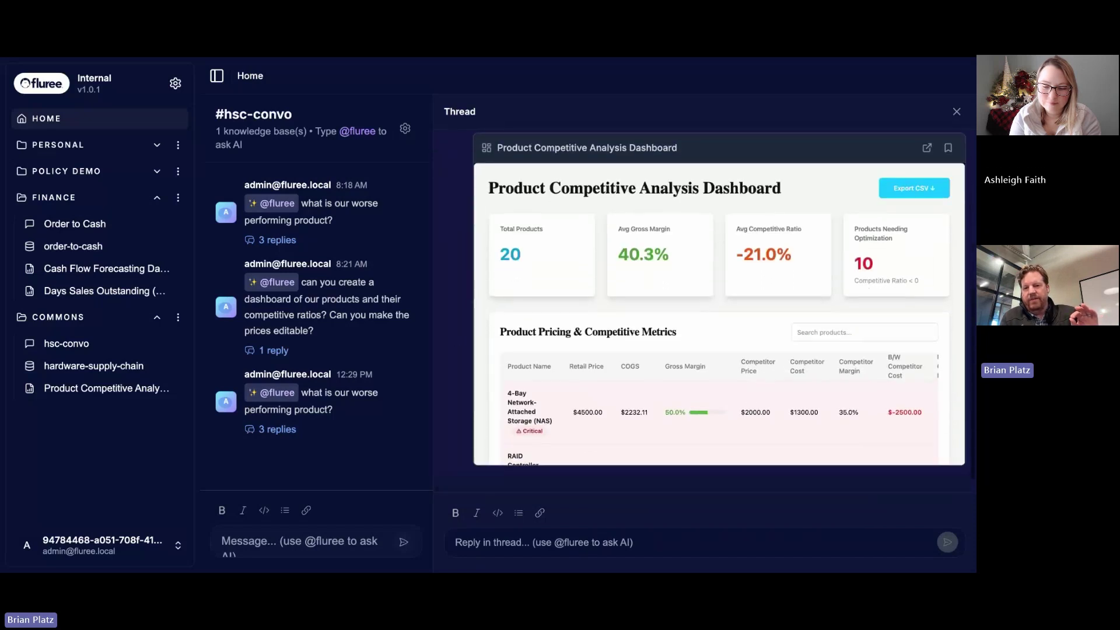
pyautogui.scroll(1, 723, 303)
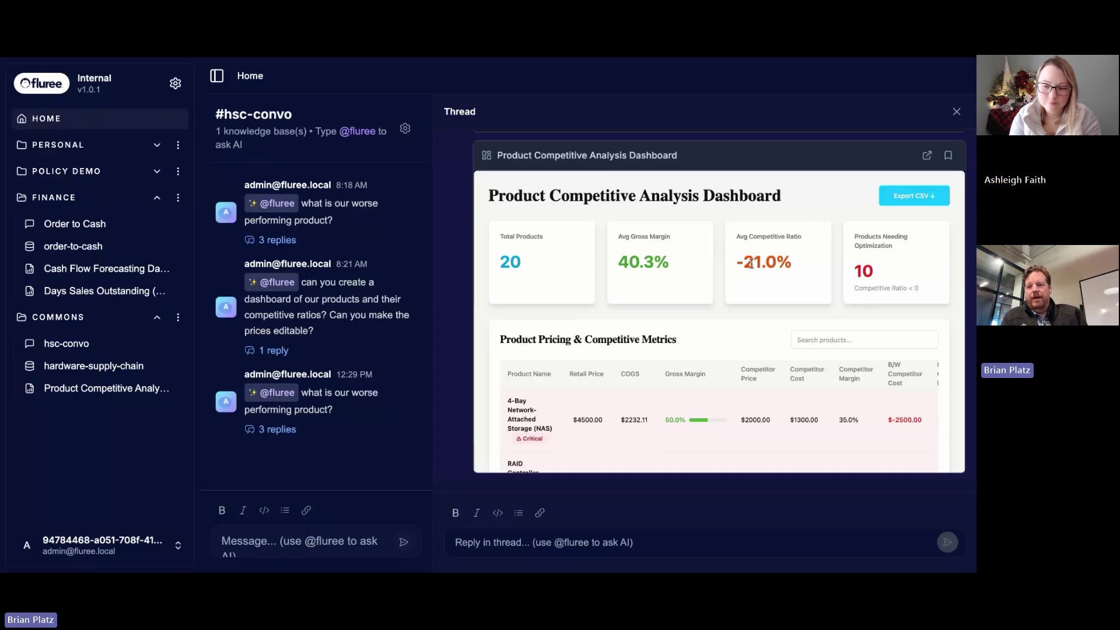
# Step: Expand the Product Competitive Analysis Dashboard, review its pricing and competitive metrics, and check its commit history
pyautogui.click(927, 155)
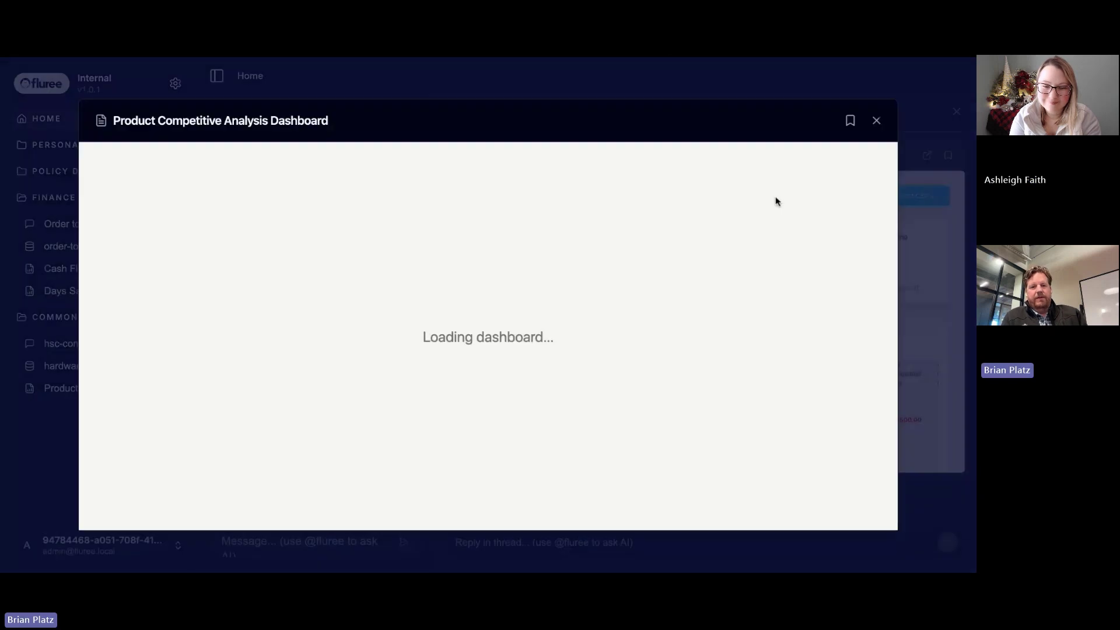
pyautogui.scroll(-2, 603, 275)
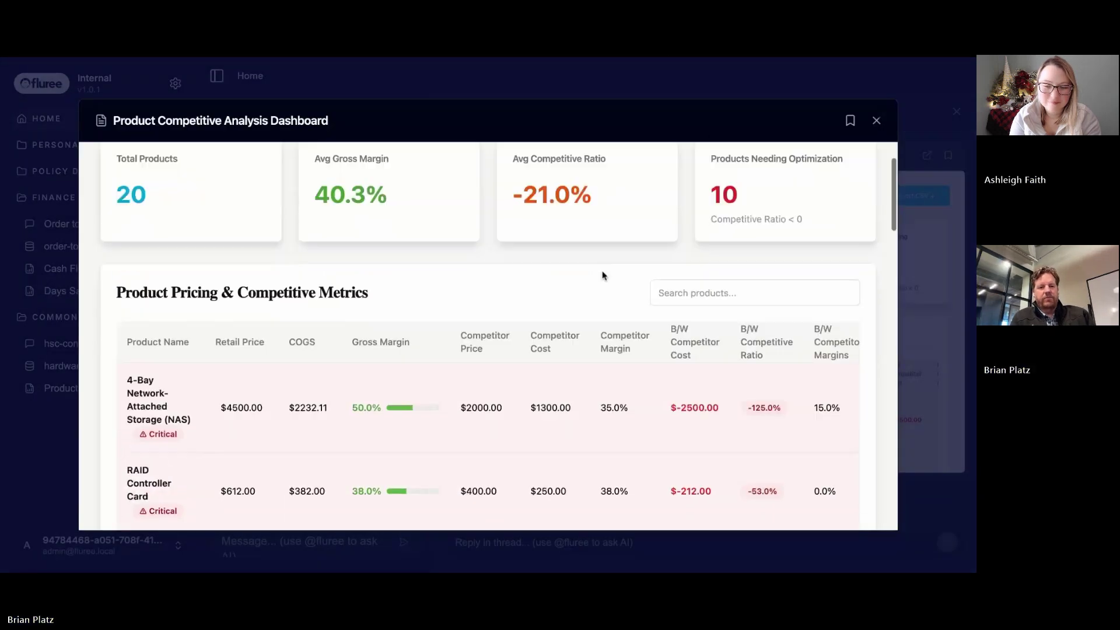
pyautogui.scroll(-2, 603, 276)
pyautogui.scroll(1, 569, 363)
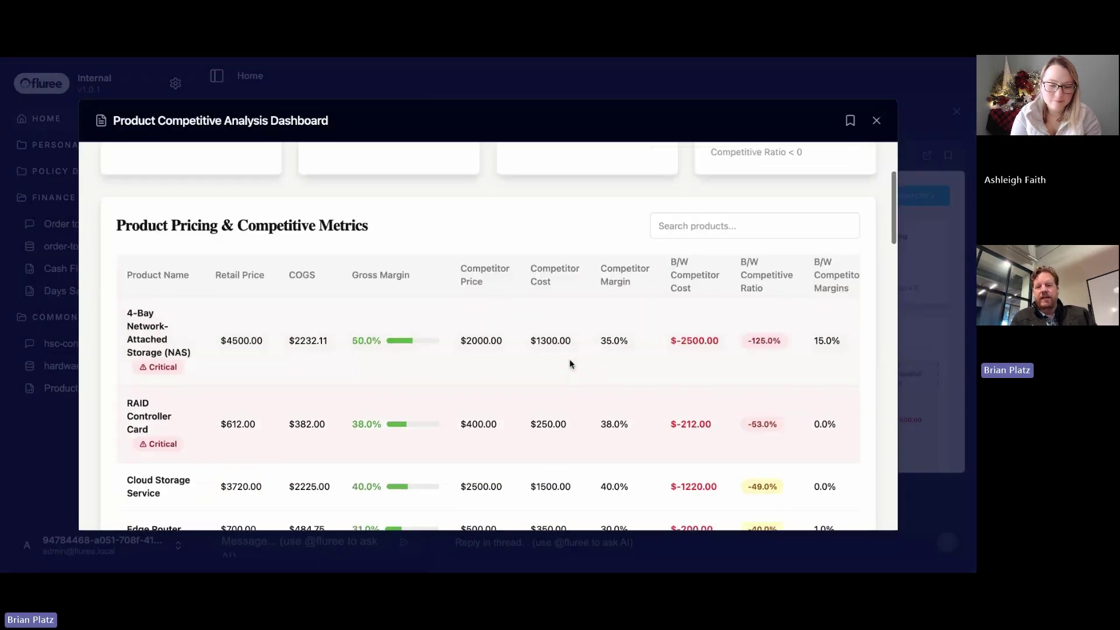
pyautogui.scroll(2, 569, 359)
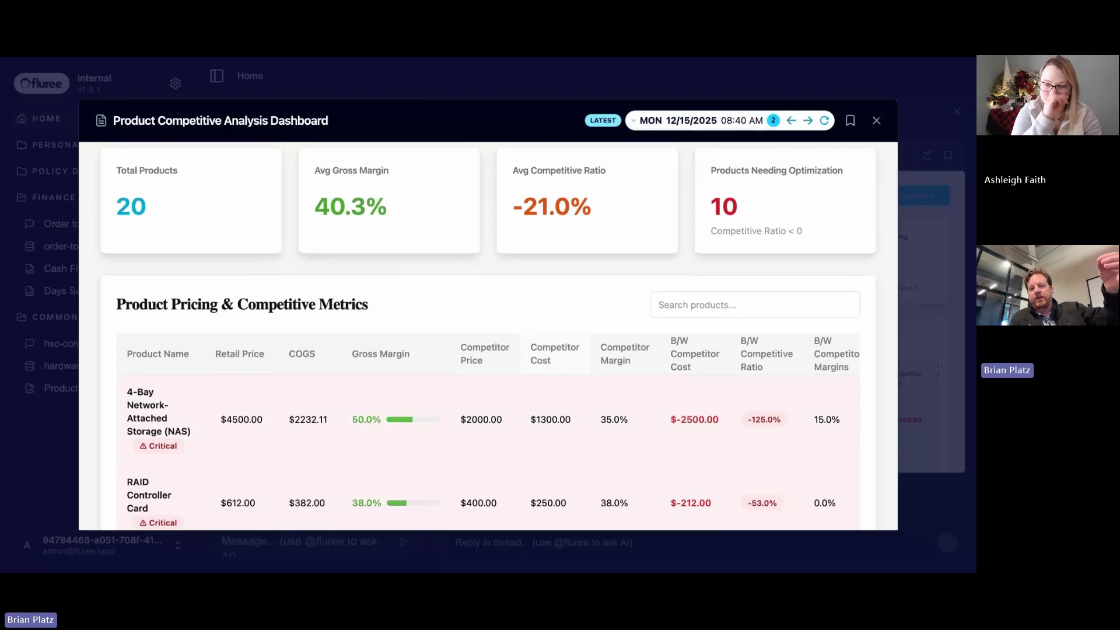
pyautogui.click(773, 122)
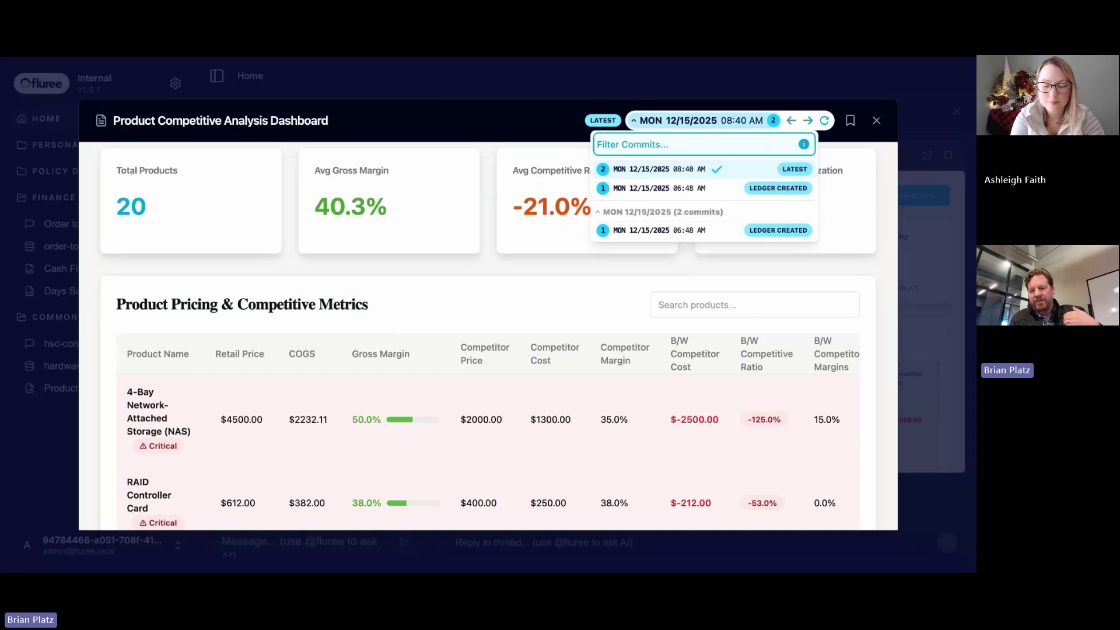
pyautogui.click(530, 112)
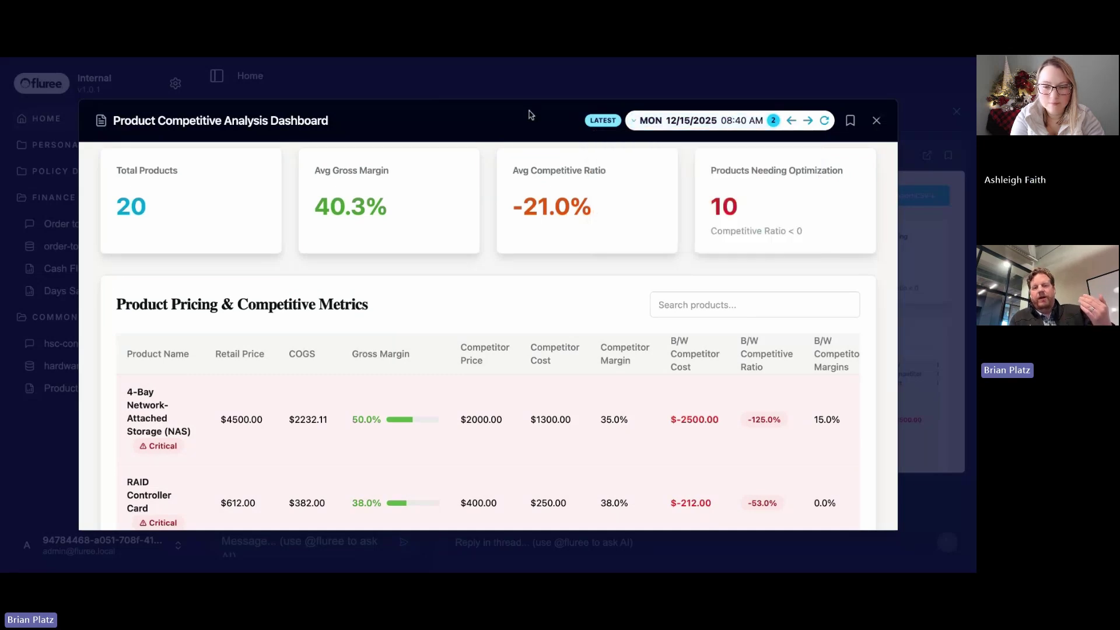
# Step: Set the retail price of the 1kVA Uninterruptible Power Supply (UPS) to 5000 and close the expanded dashboard
pyautogui.scroll(-1, 536, 392)
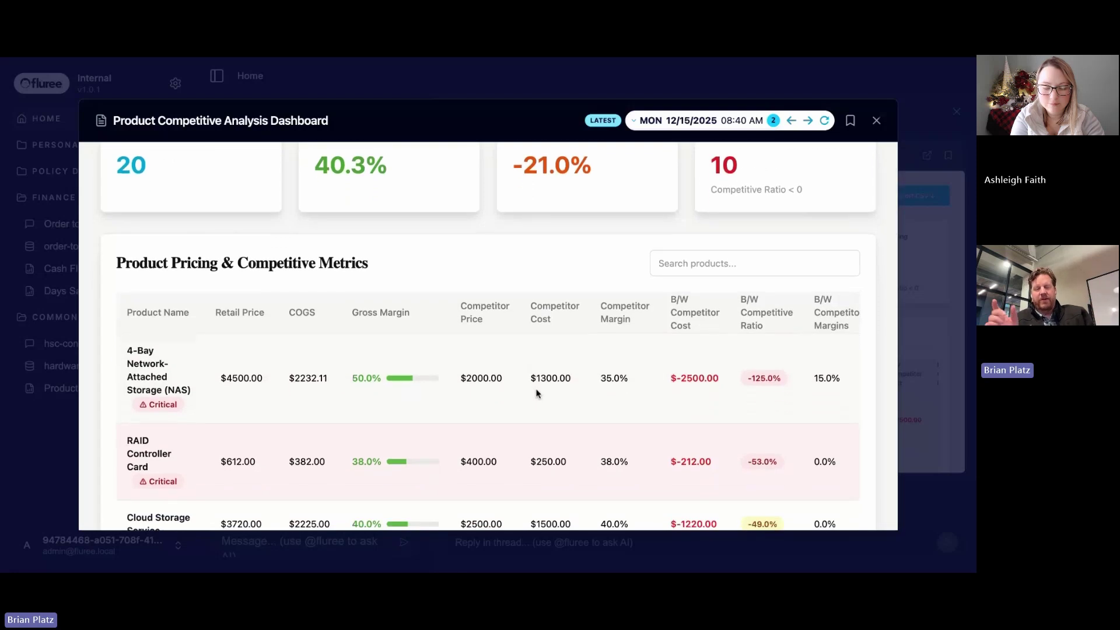
pyautogui.scroll(-4, 454, 470)
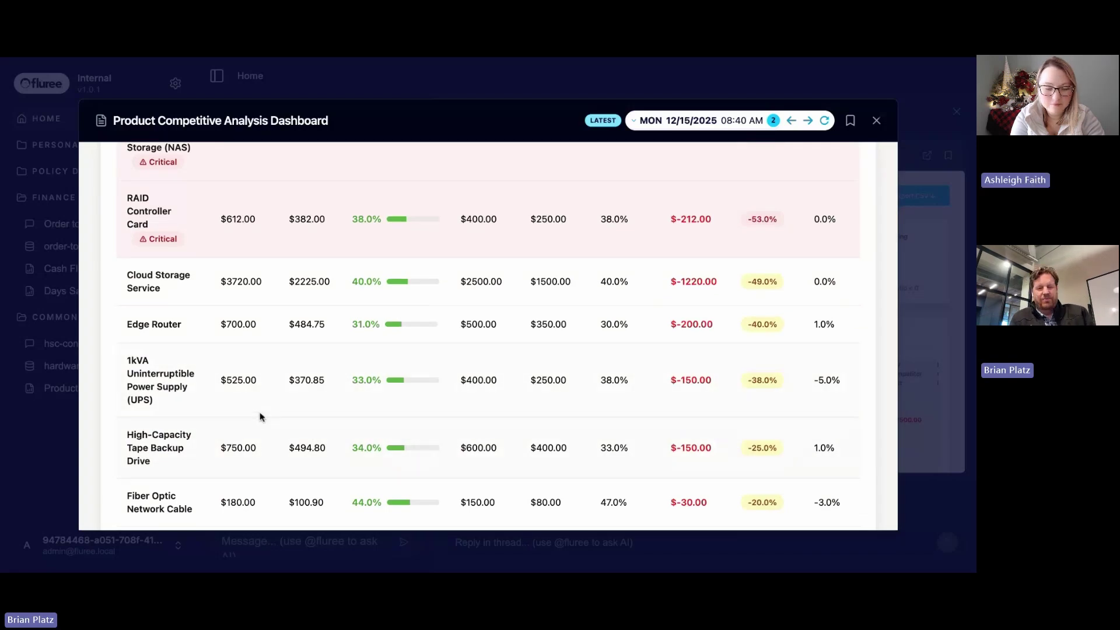
pyautogui.click(235, 383)
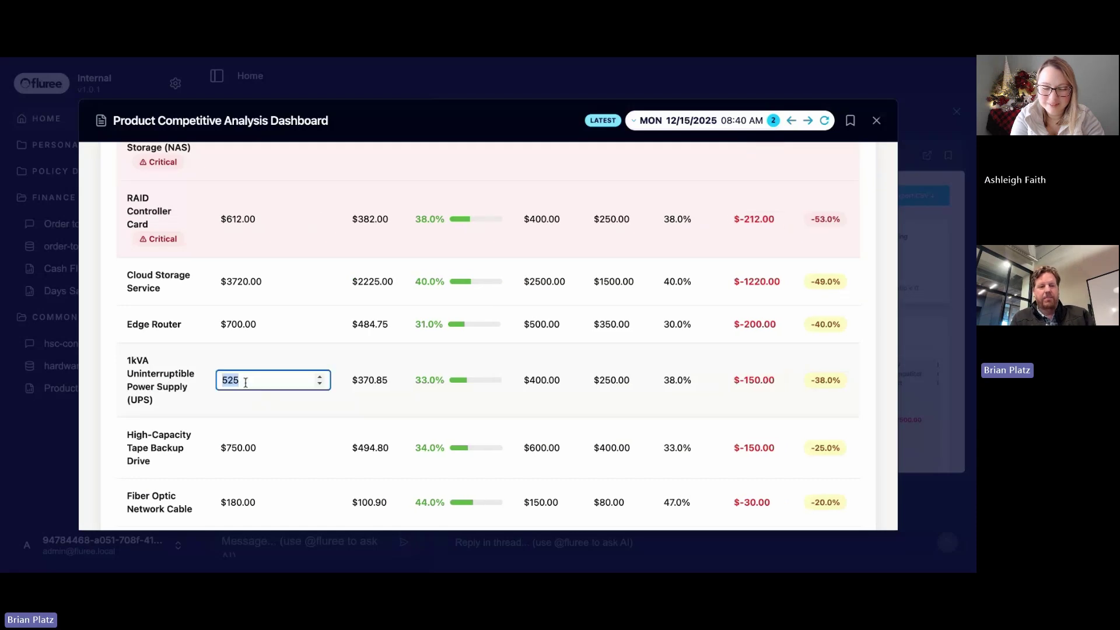
pyautogui.moveTo(222, 380); pyautogui.dragTo(265, 380)
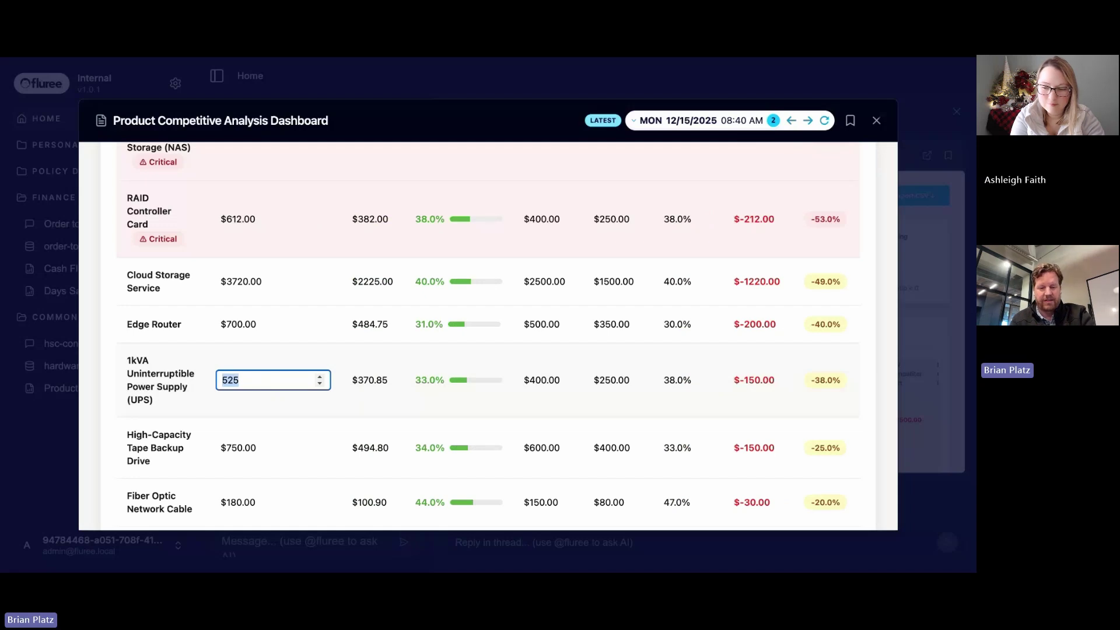
pyautogui.write('5000')
pyautogui.press('Return')
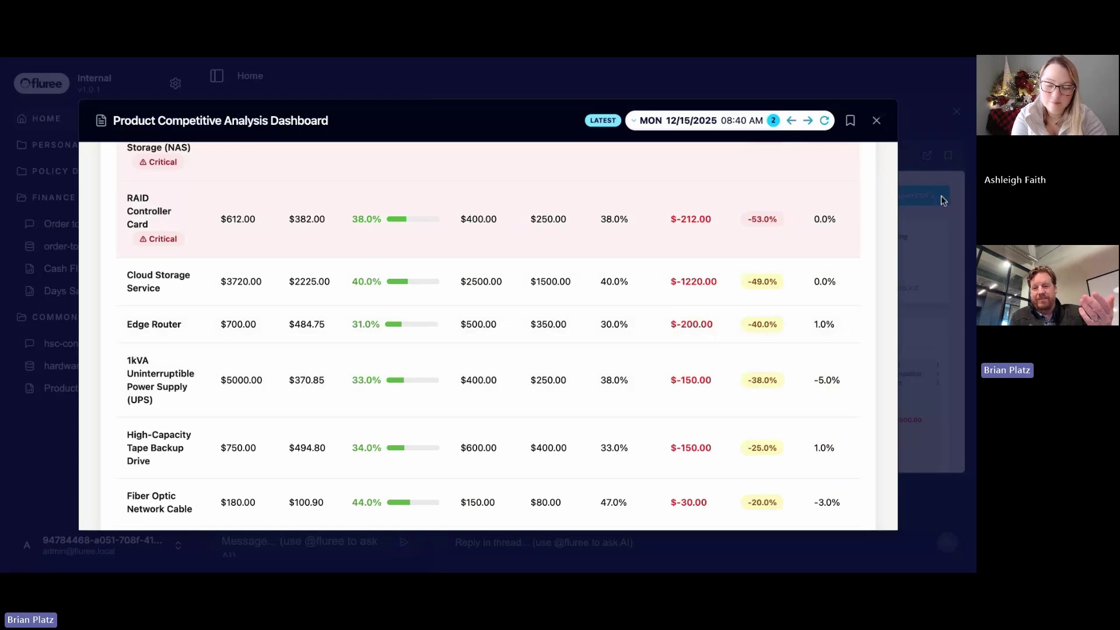
pyautogui.click(876, 121)
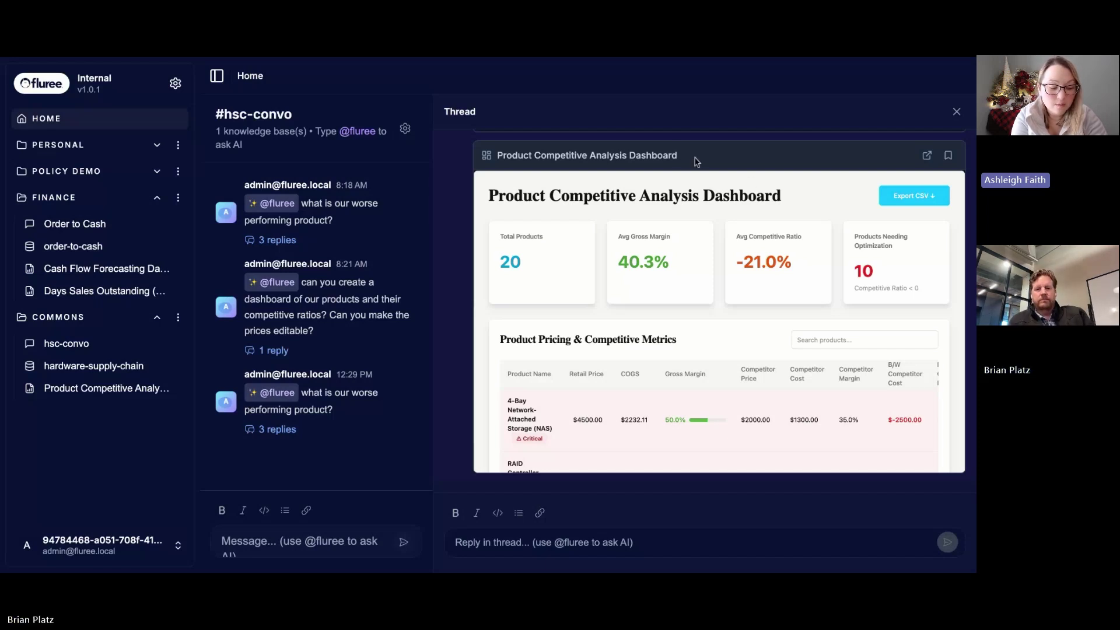
pyautogui.scroll(-1, 440, 268)
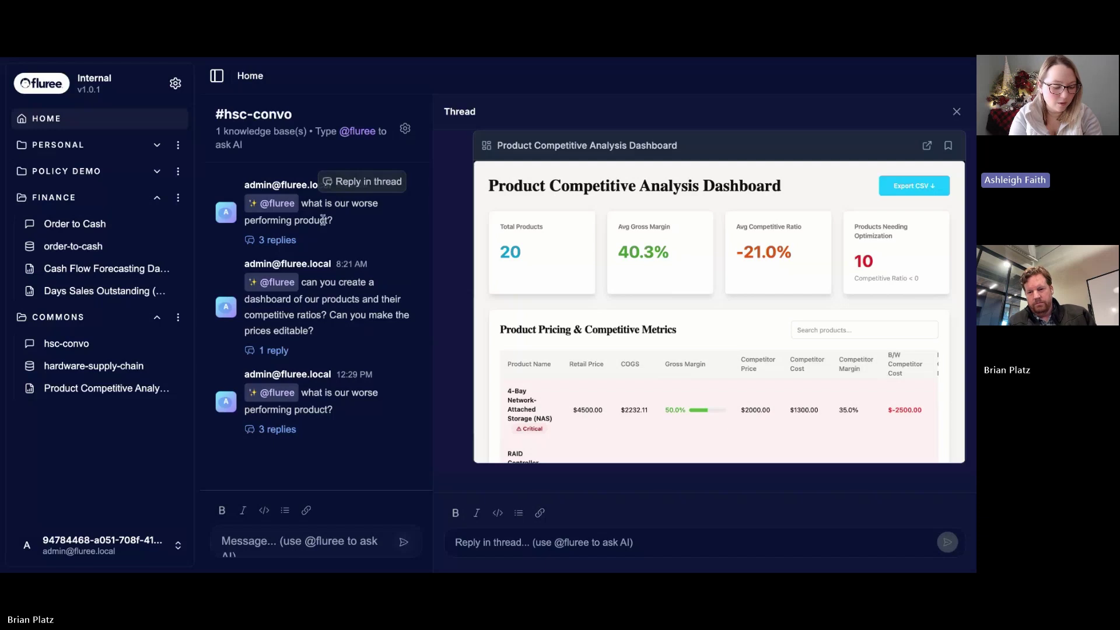
# Step: View the Billing Metrics in the settings, covering compute usage, fuel consumption and LLM costs, and return to the conversation
pyautogui.click(175, 83)
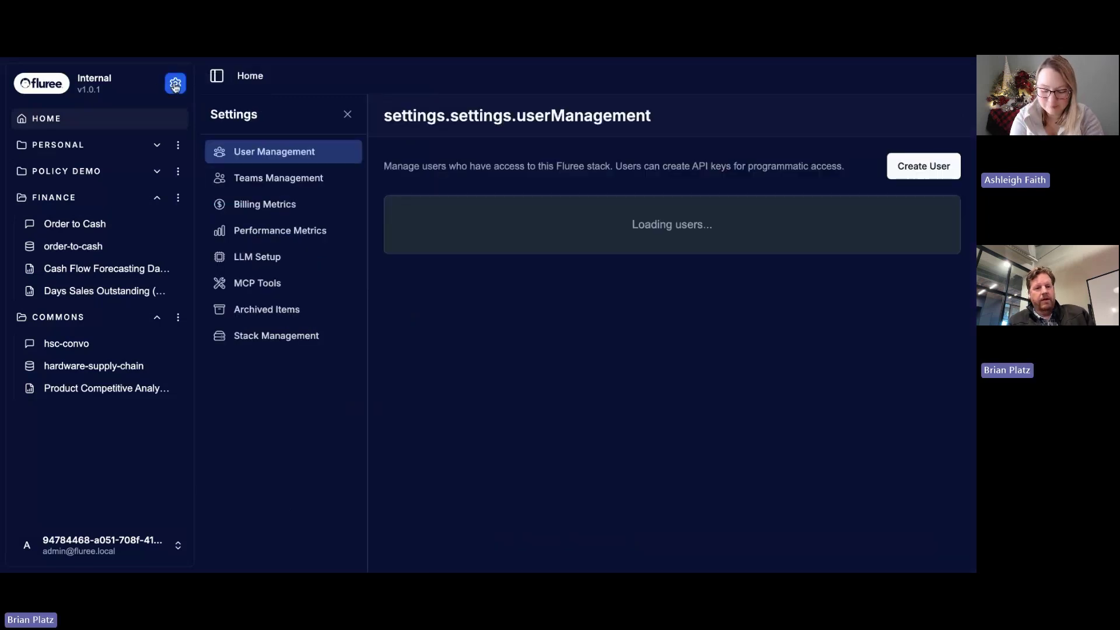
pyautogui.click(268, 205)
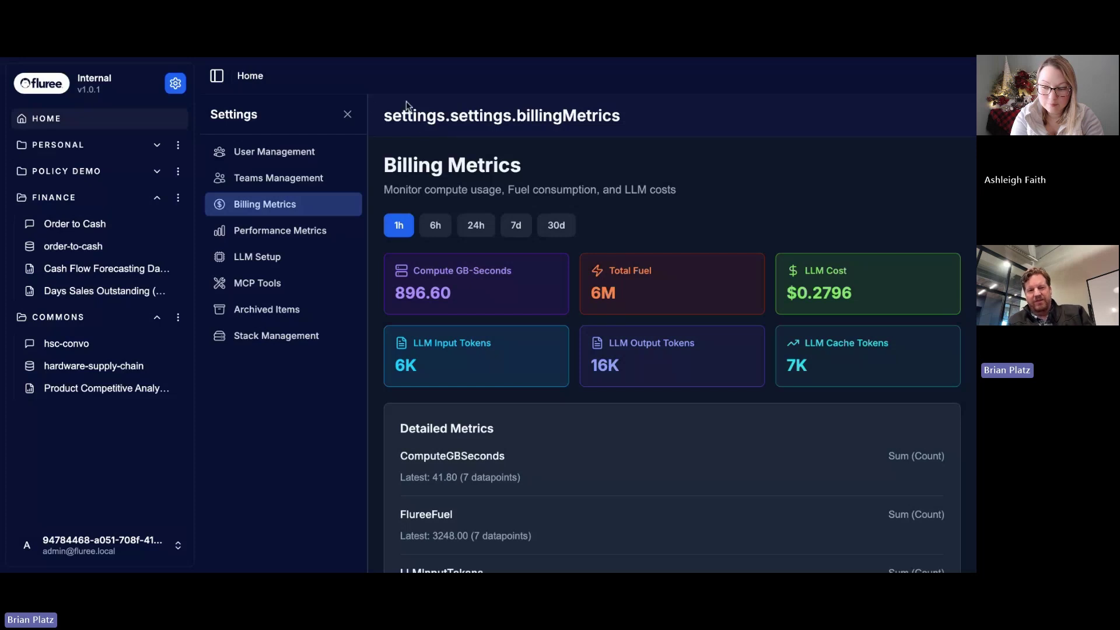
pyautogui.click(347, 115)
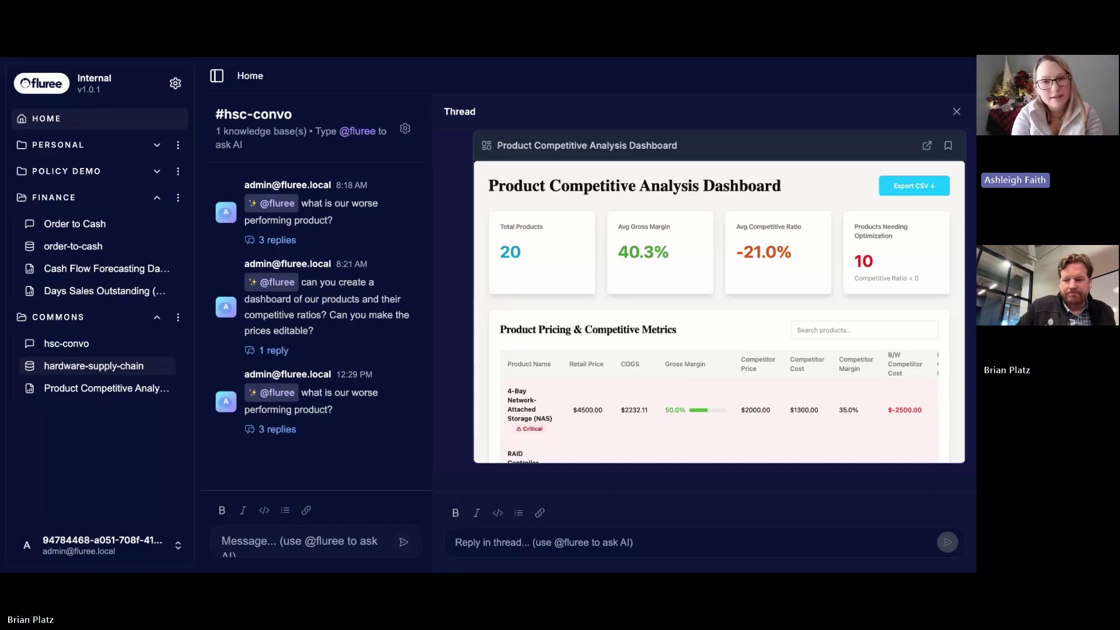
# Step: Close the dashboard thread and open the Finance team workspace's agents
pyautogui.press('Escape')
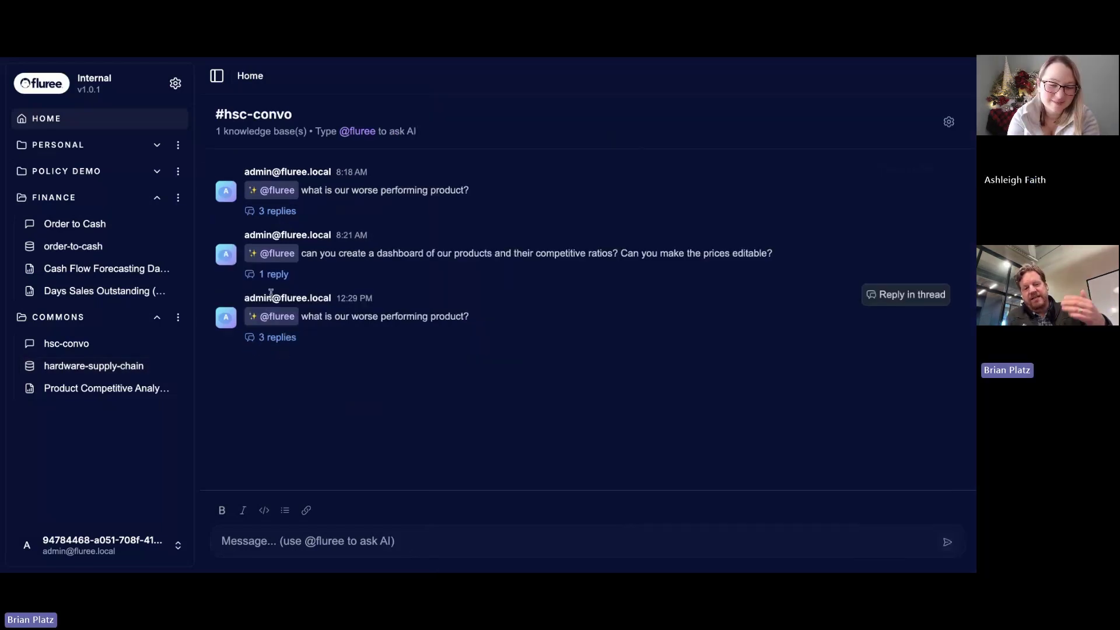
pyautogui.click(287, 546)
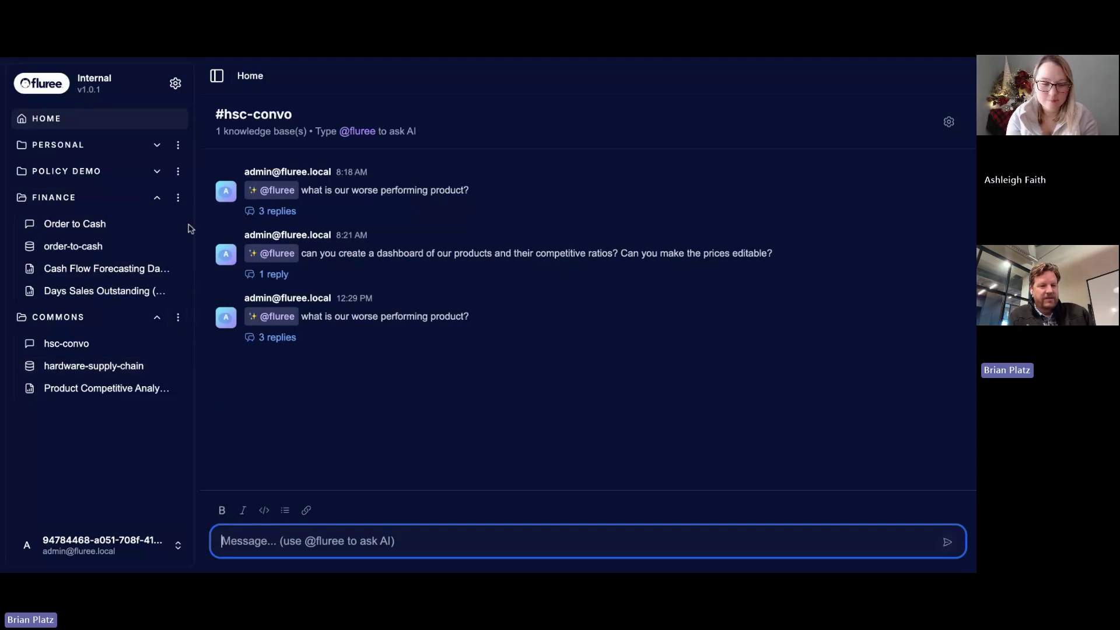
pyautogui.click(177, 197)
pyautogui.click(125, 281)
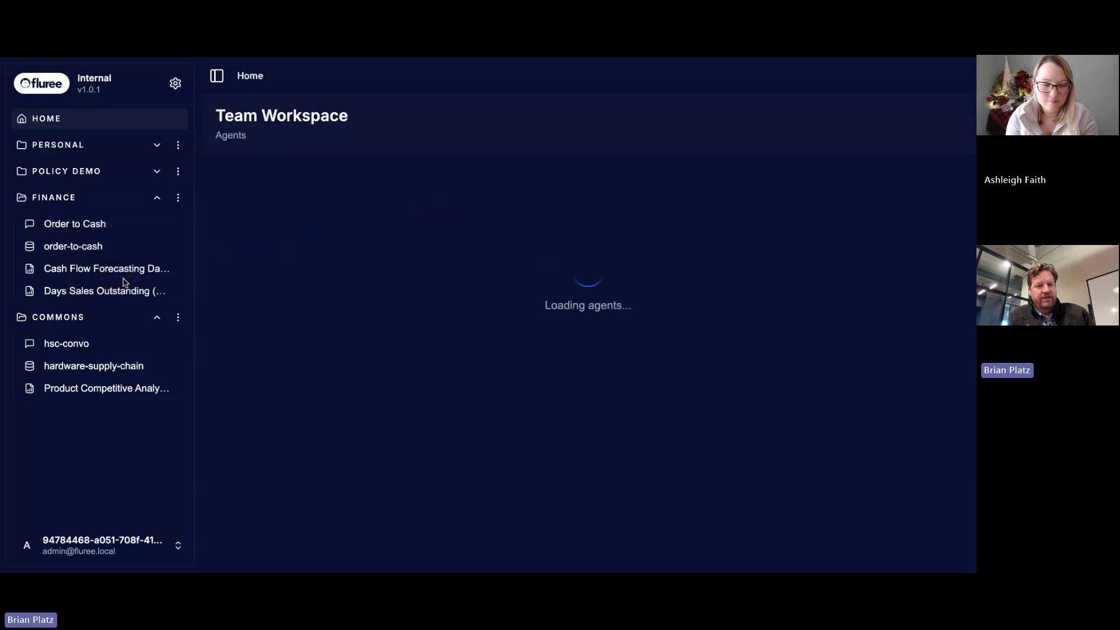
# Step: Examine the new agent form for the Finance team, covering prompt, knowledge bases, AI model, dashboard mode, agent tools and scheduling
pyautogui.scroll(-3, 391, 360)
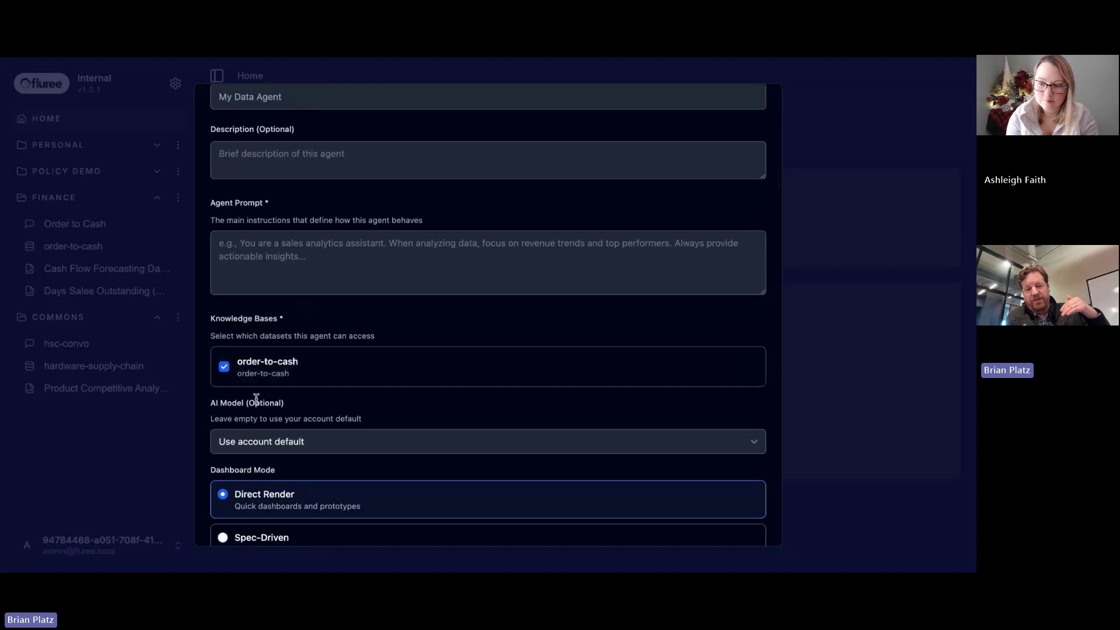
pyautogui.scroll(-1, 257, 392)
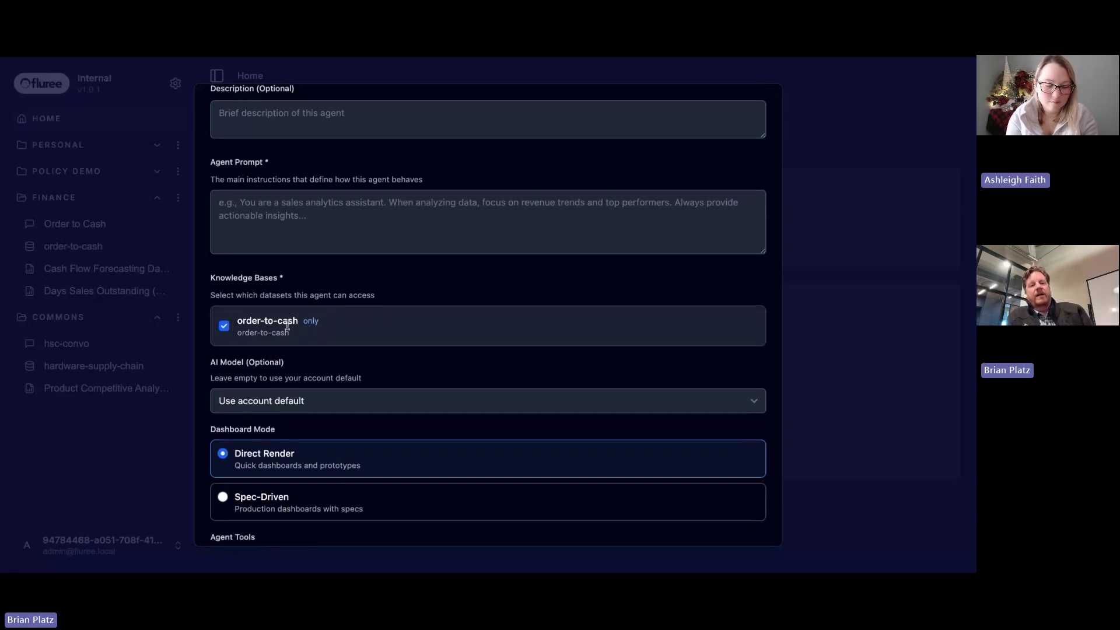
pyautogui.scroll(-1, 288, 329)
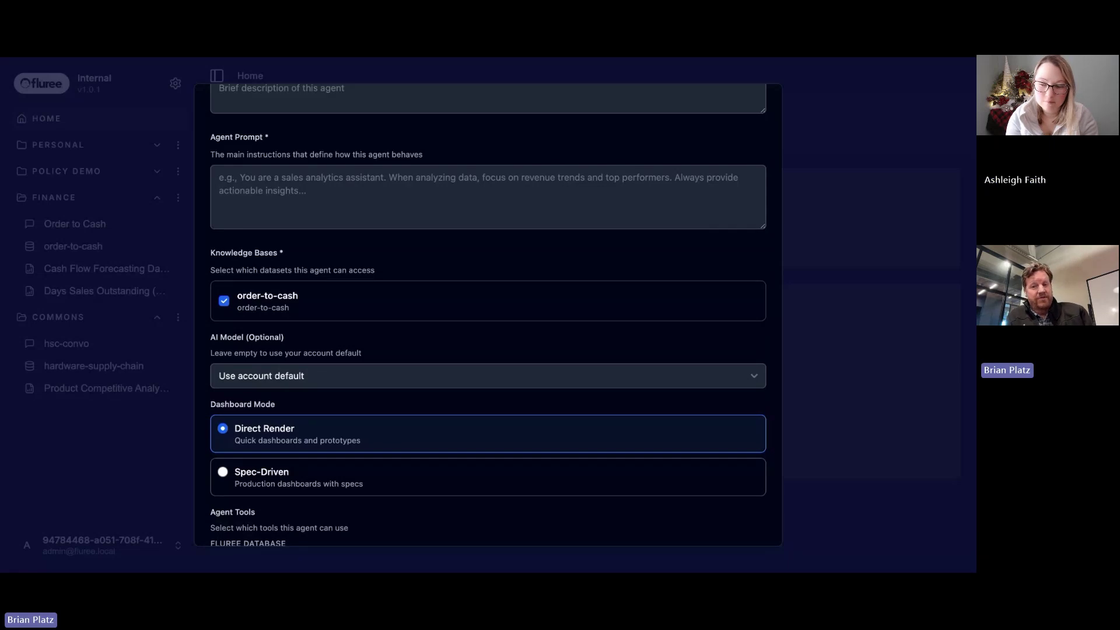
pyautogui.scroll(-1, 276, 334)
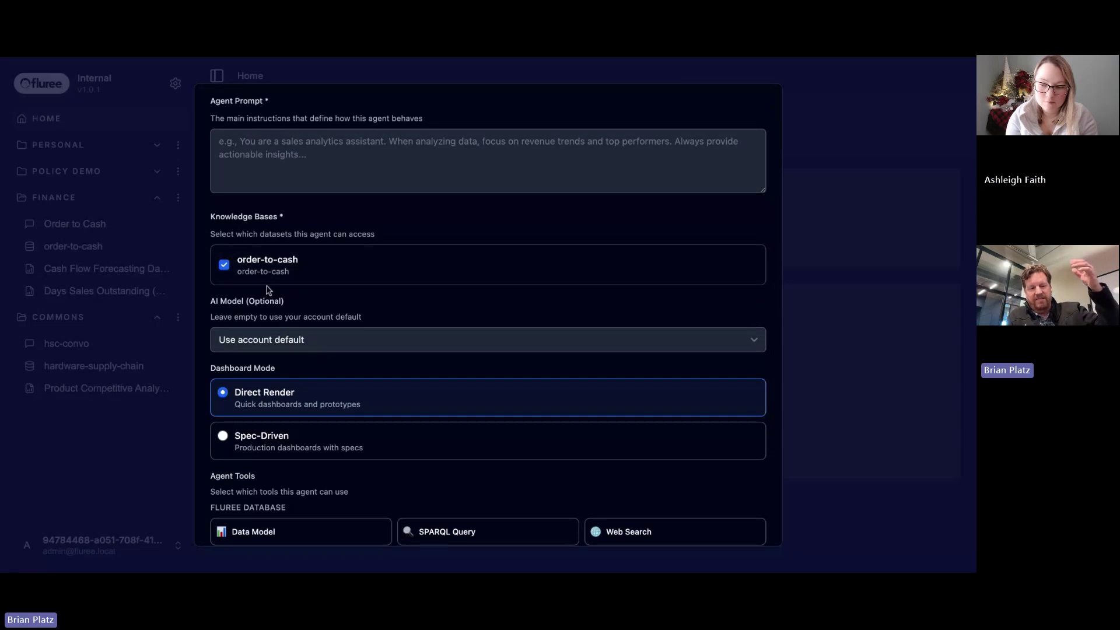
pyautogui.scroll(-4, 268, 290)
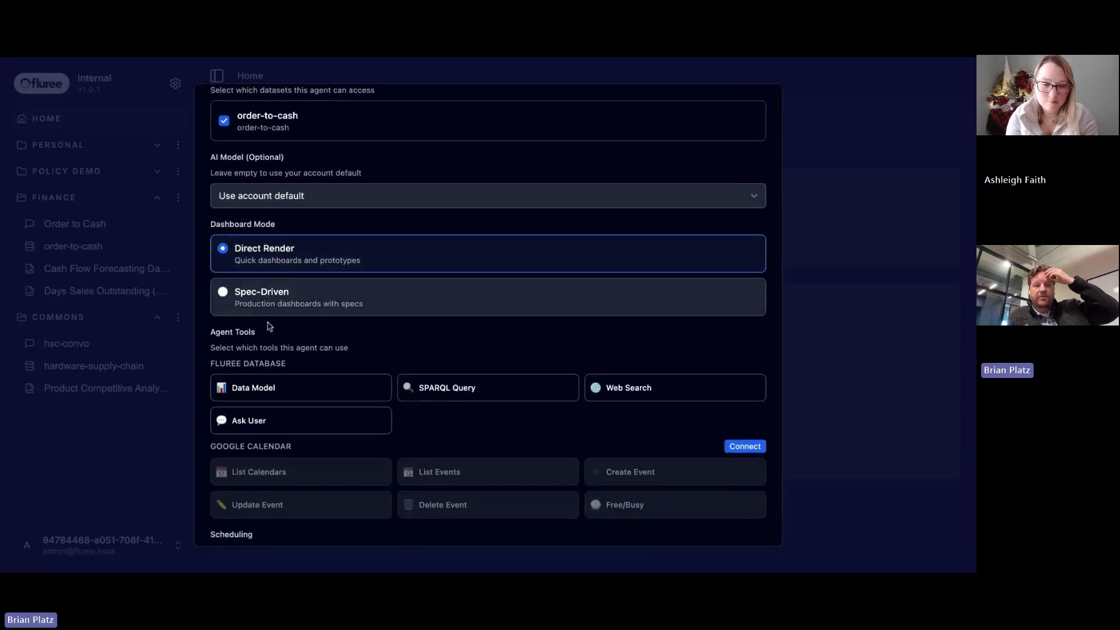
pyautogui.scroll(-2, 269, 326)
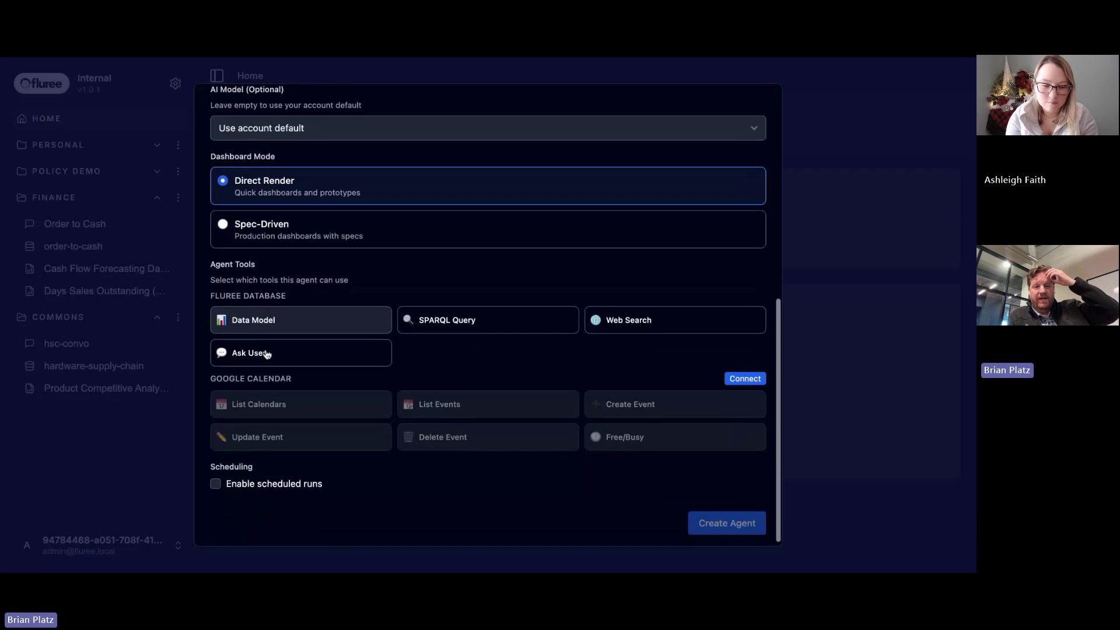
pyautogui.scroll(-1, 266, 353)
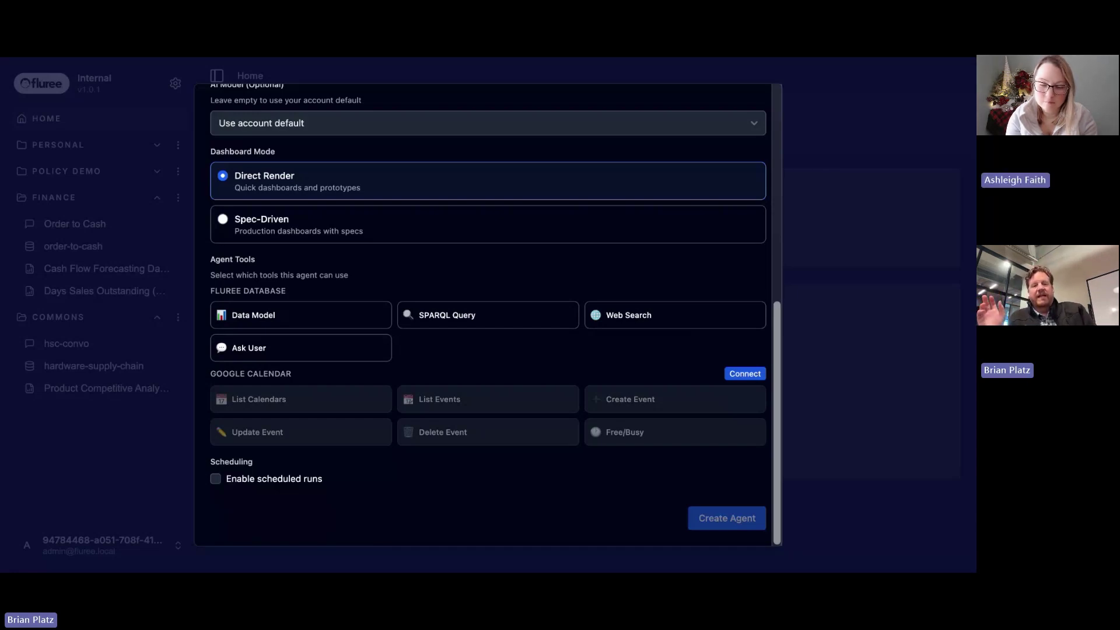
# Step: Enable scheduled runs for the new agent and set the schedule pattern to Weekly (Monday 9:00 AM)
pyautogui.click(220, 480)
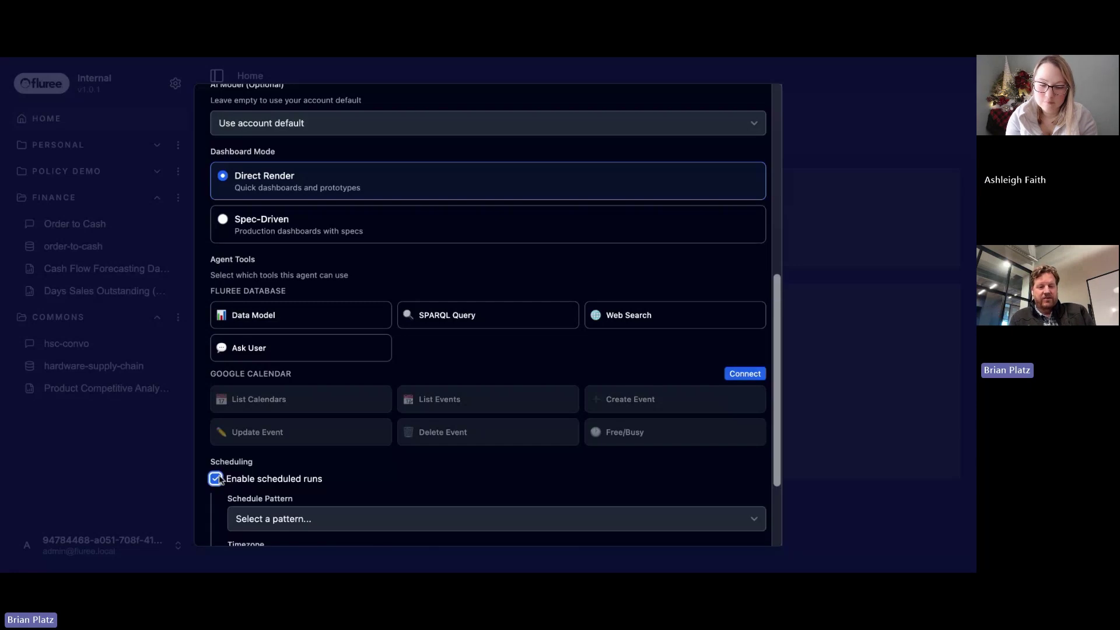
pyautogui.scroll(-3, 278, 512)
pyautogui.click(353, 397)
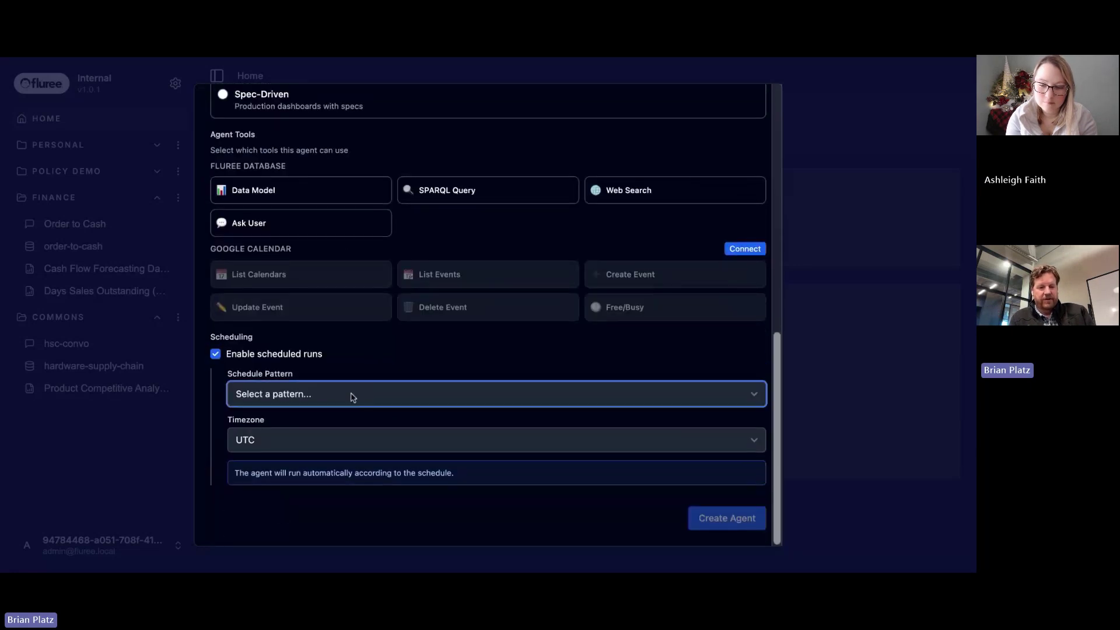
pyautogui.click(381, 364)
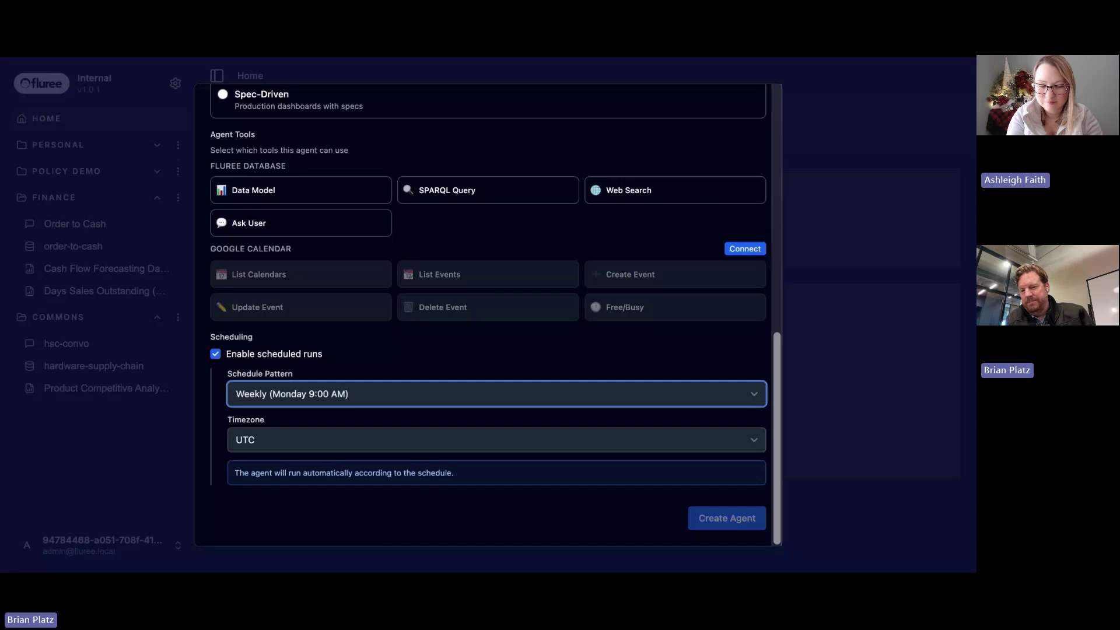
# Step: Close the new agent form without creating the agent and return to the home page
pyautogui.scroll(10, 421, 260)
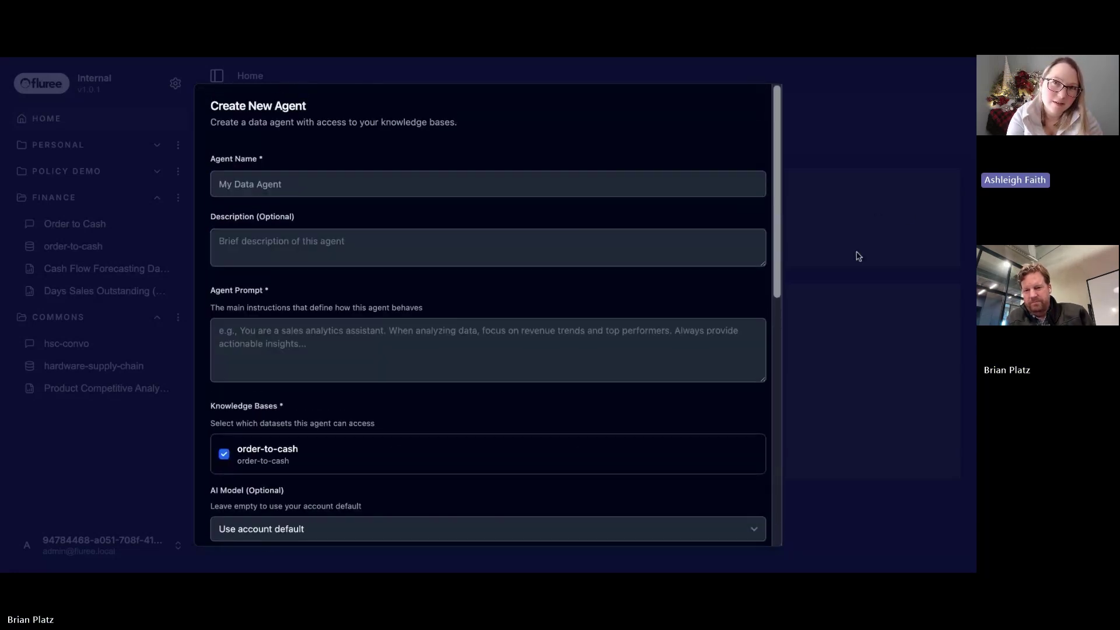
pyautogui.click(832, 279)
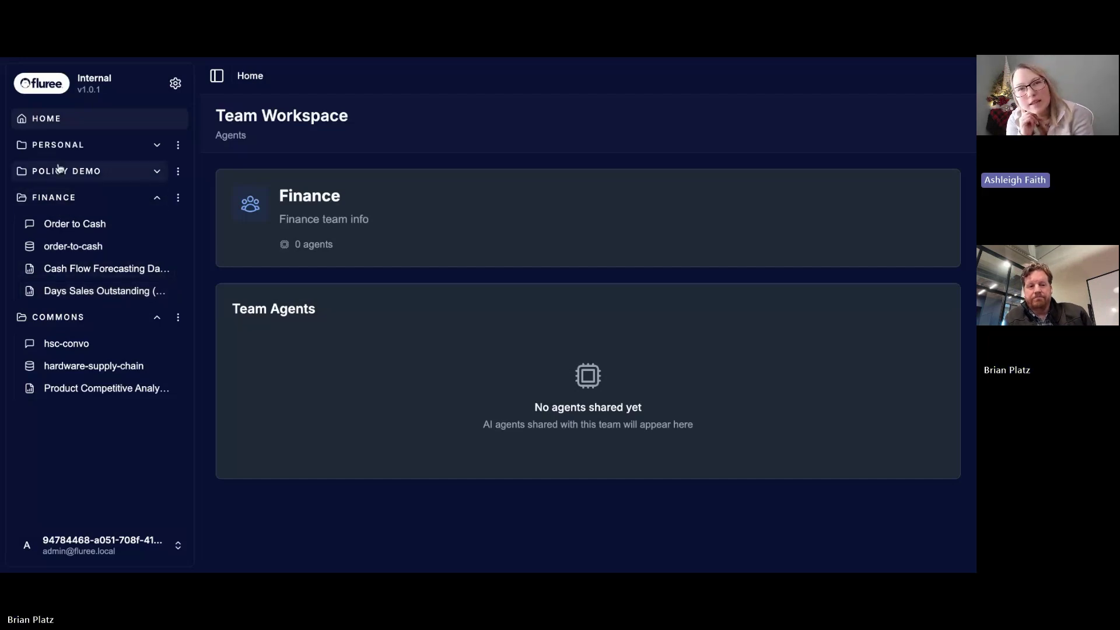
pyautogui.click(42, 120)
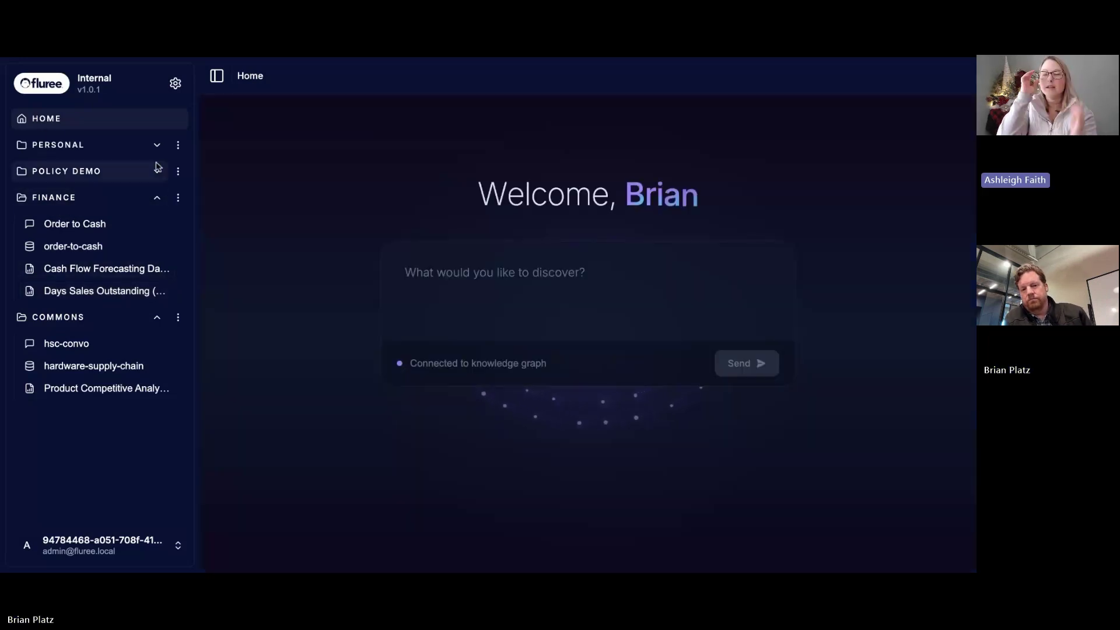